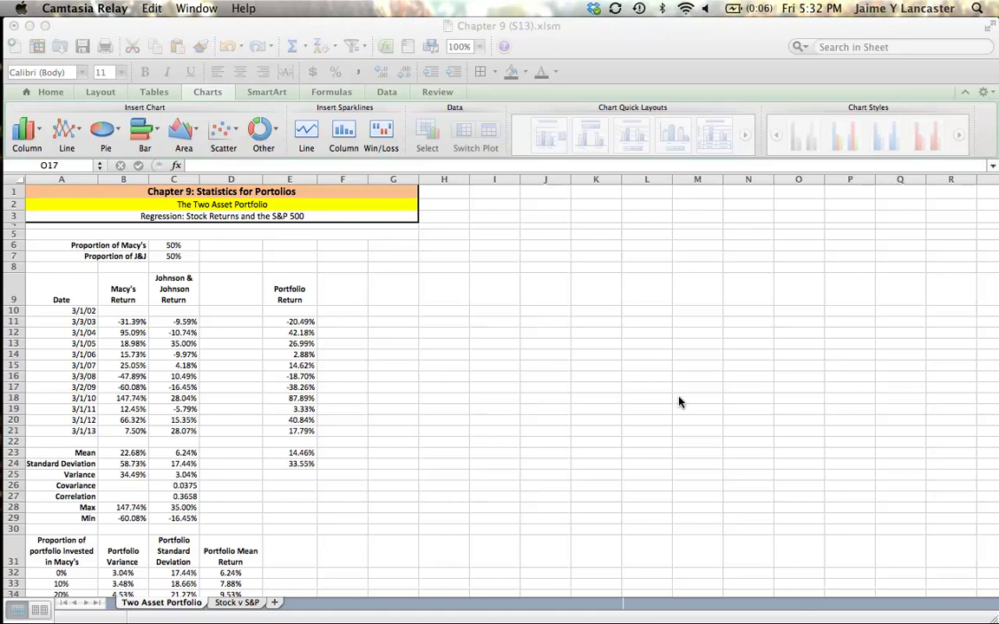
Step: Insert a Marked Scatter chart of the Macy's and Johnson & Johnson returns in B11:C21
left_click(130, 325)
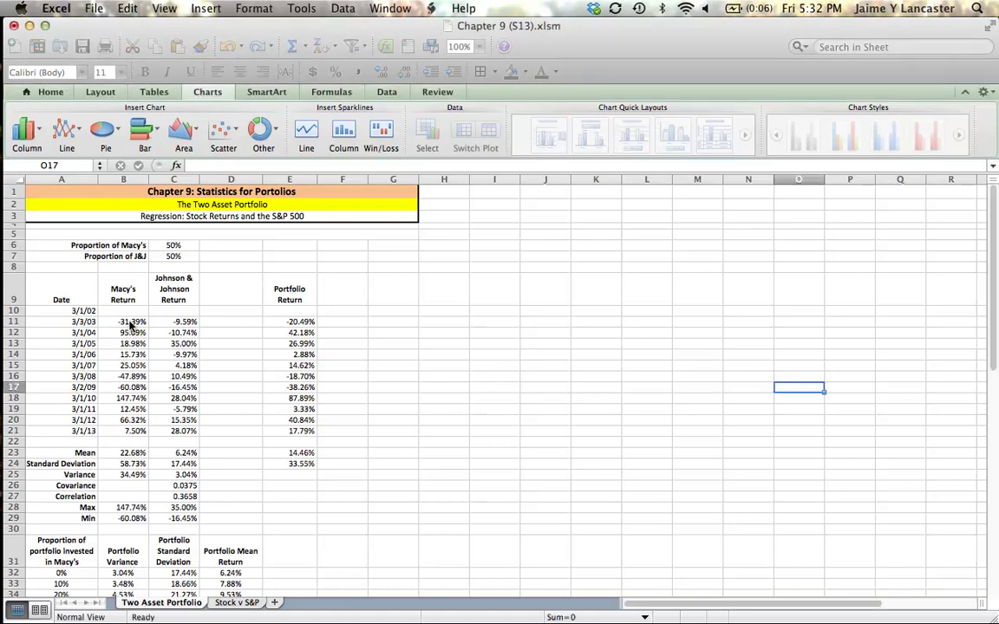
left_click_drag(122, 322, 187, 430)
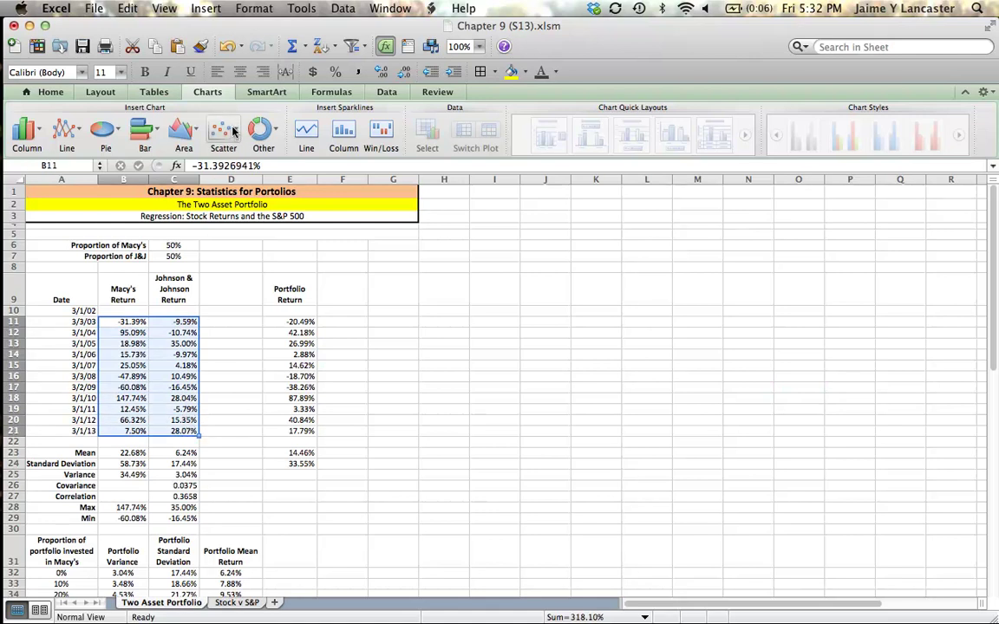
left_click(50, 90)
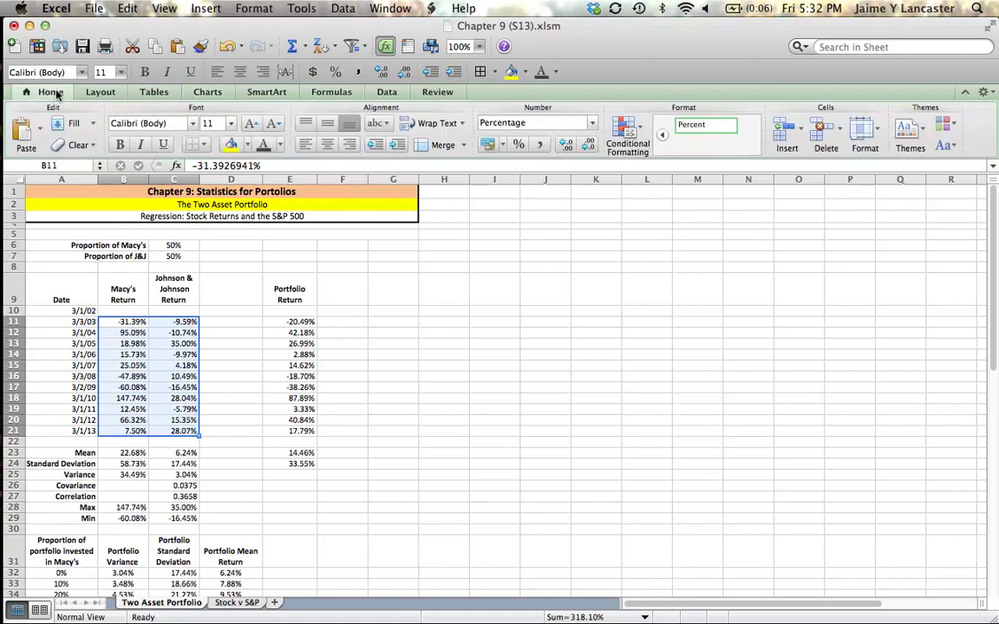
left_click(207, 93)
left_click(222, 128)
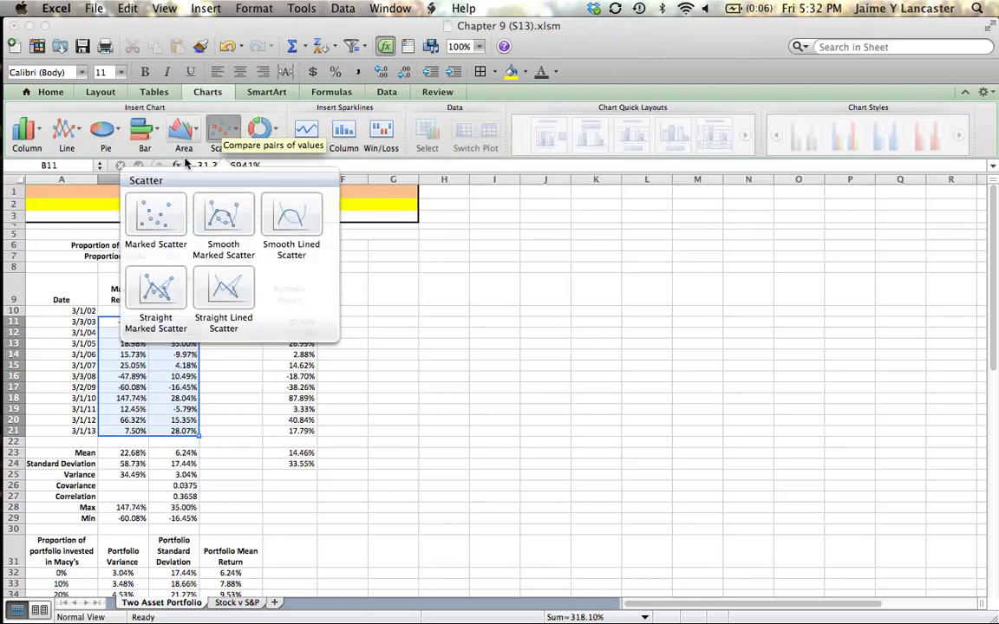
left_click(154, 213)
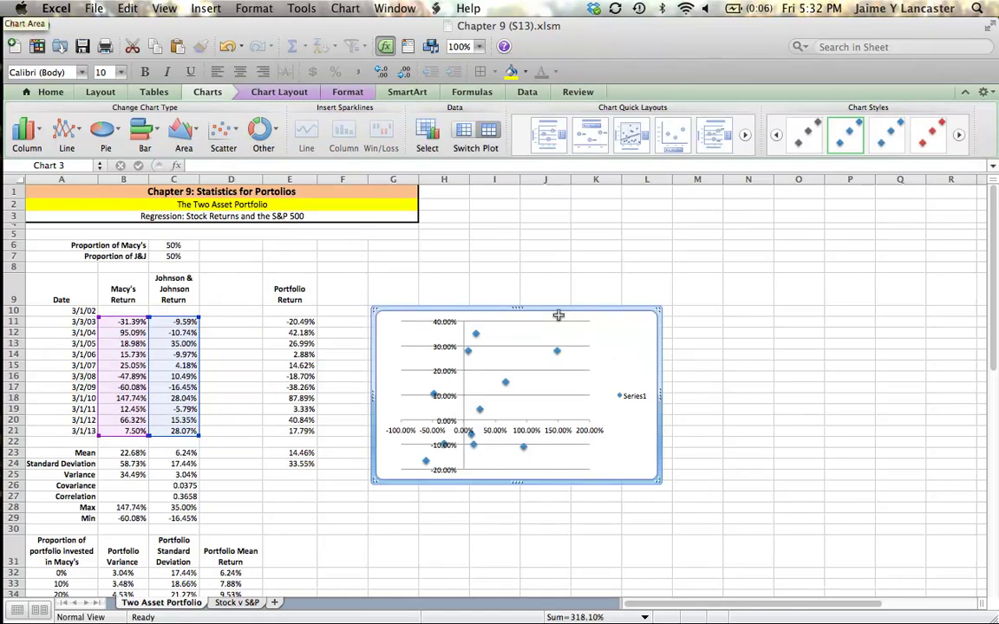
Step: Delete the scatter chart's Series1 legend and enlarge the chart up to about row 6 and column N
left_click(636, 398)
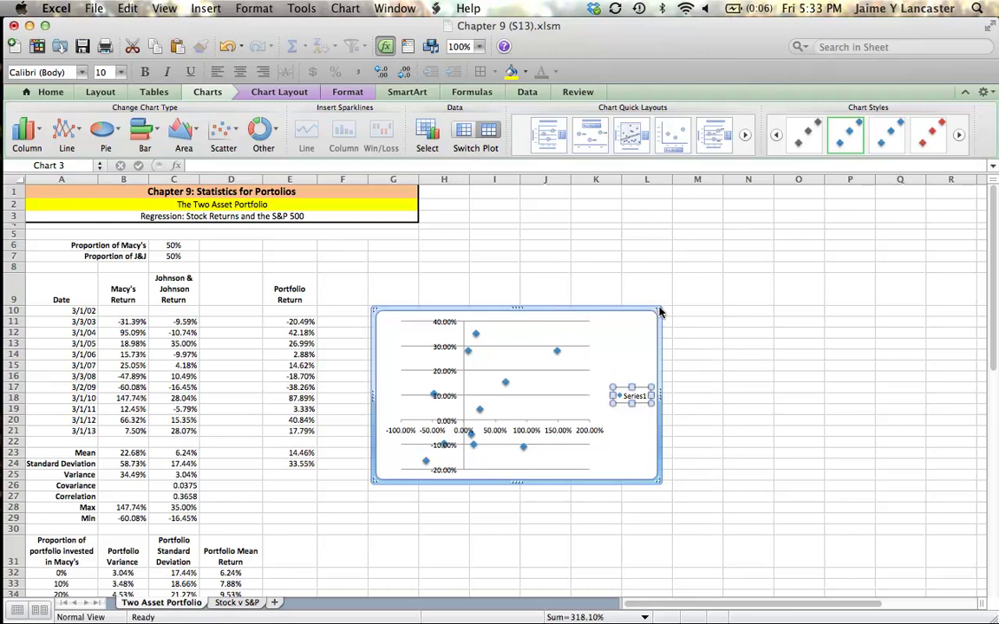
key("Delete")
left_click_drag(659, 310, 757, 240)
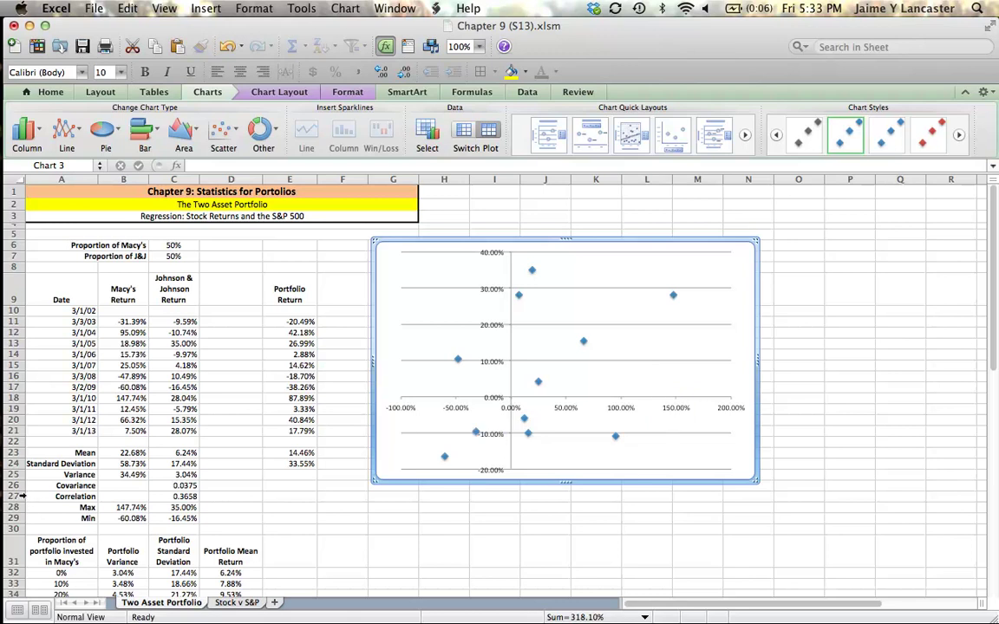
Step: Fill the Max and Min rows, A28:C29, with yellow
left_click_drag(43, 508, 184, 518)
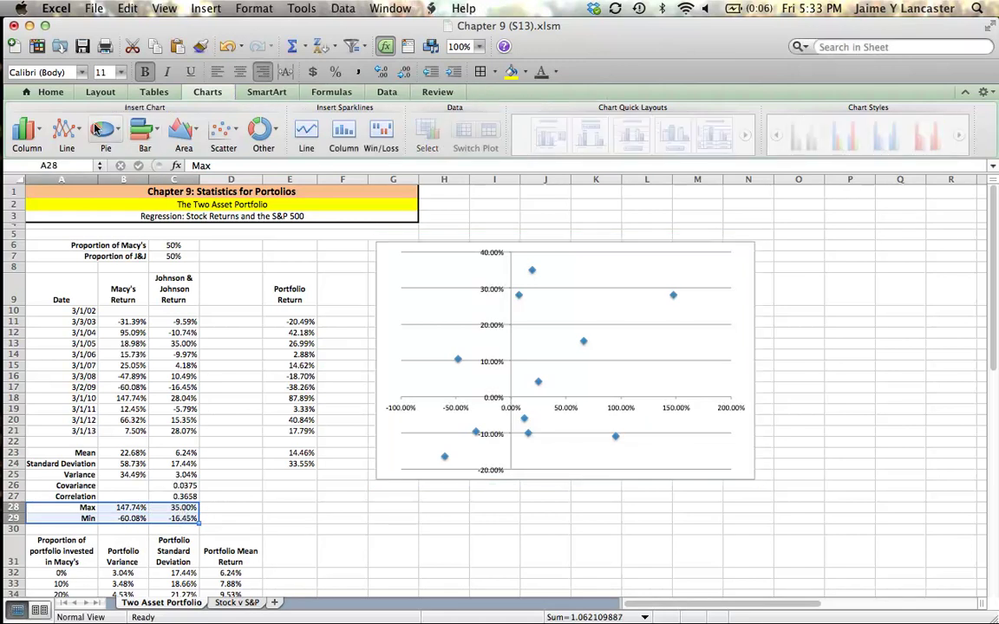
left_click(50, 91)
left_click(229, 145)
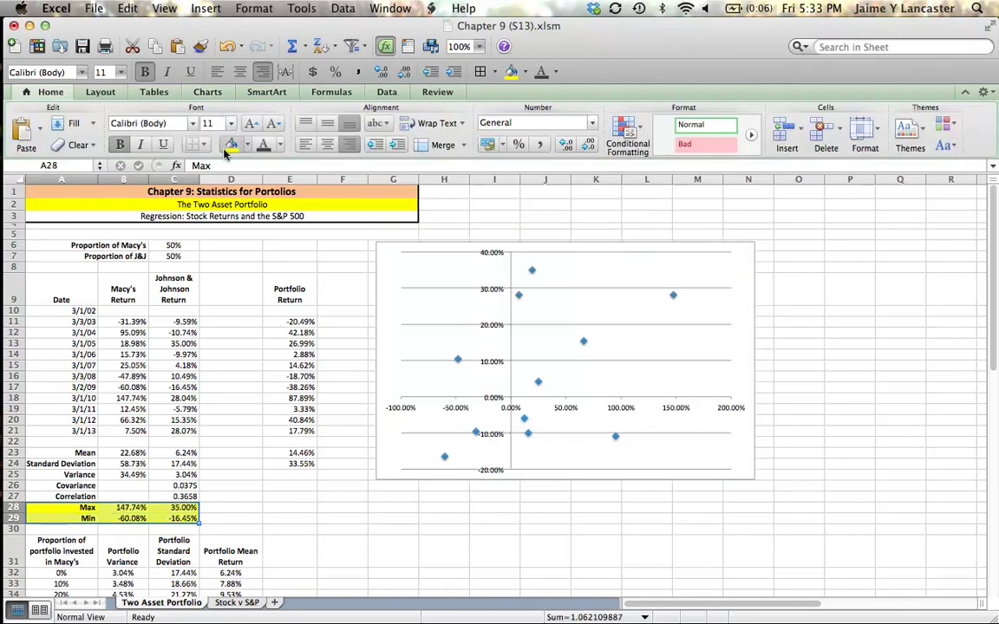
left_click(335, 501)
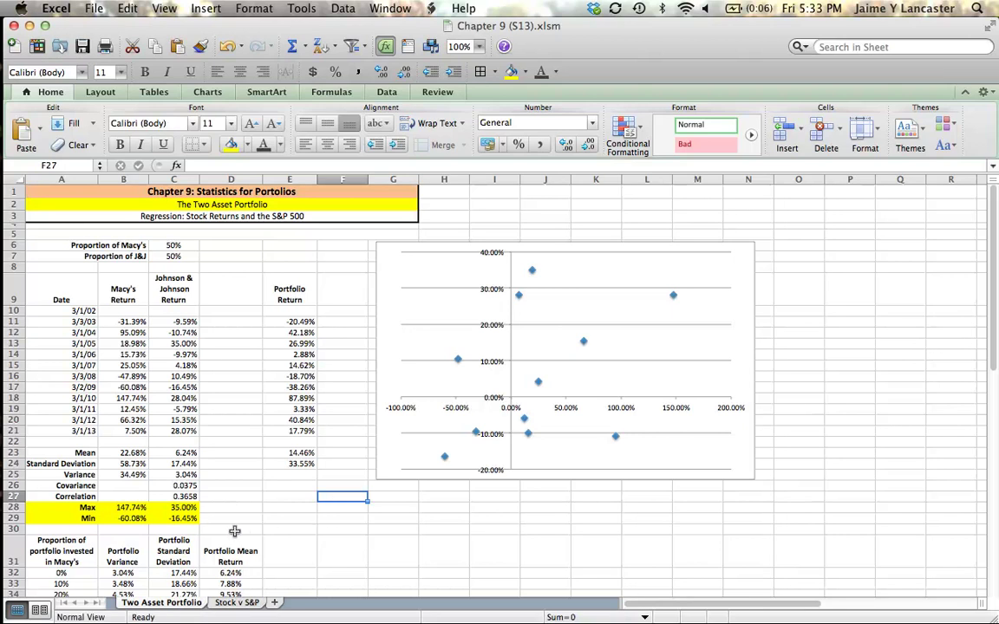
Step: Enter =getformula(C28) in D28 and copy it down to D29 to document the Max and Min formulas
left_click(229, 504)
type("=getPIVOTDATA")
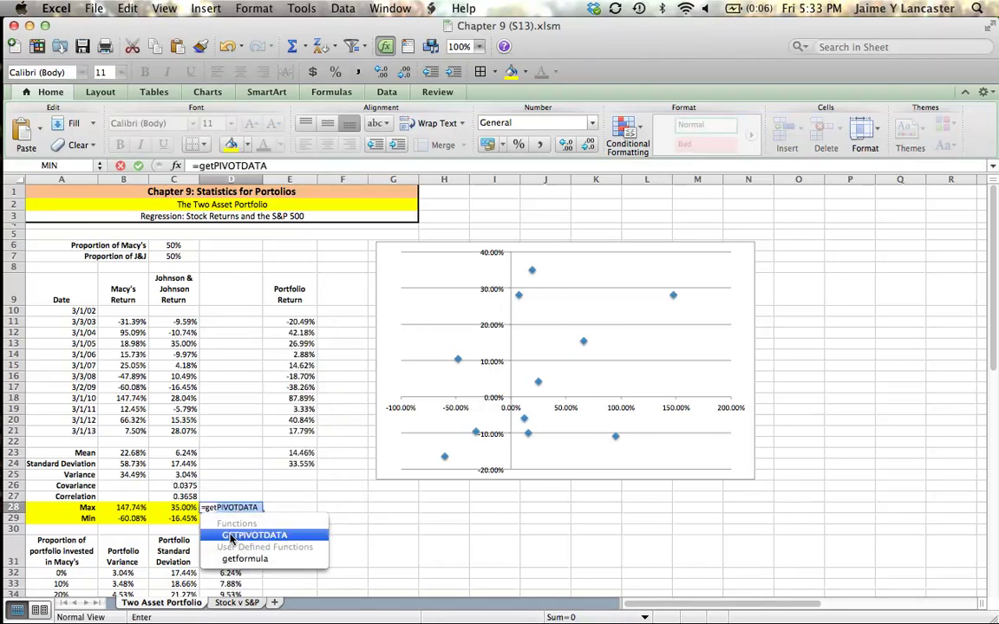
left_click(231, 559)
left_click(185, 508)
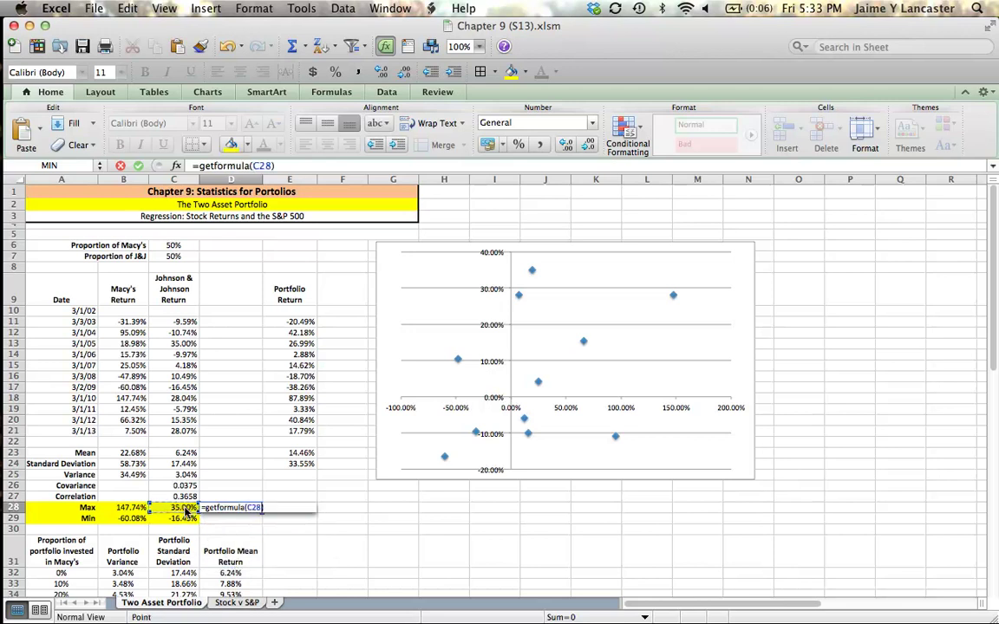
key("Return")
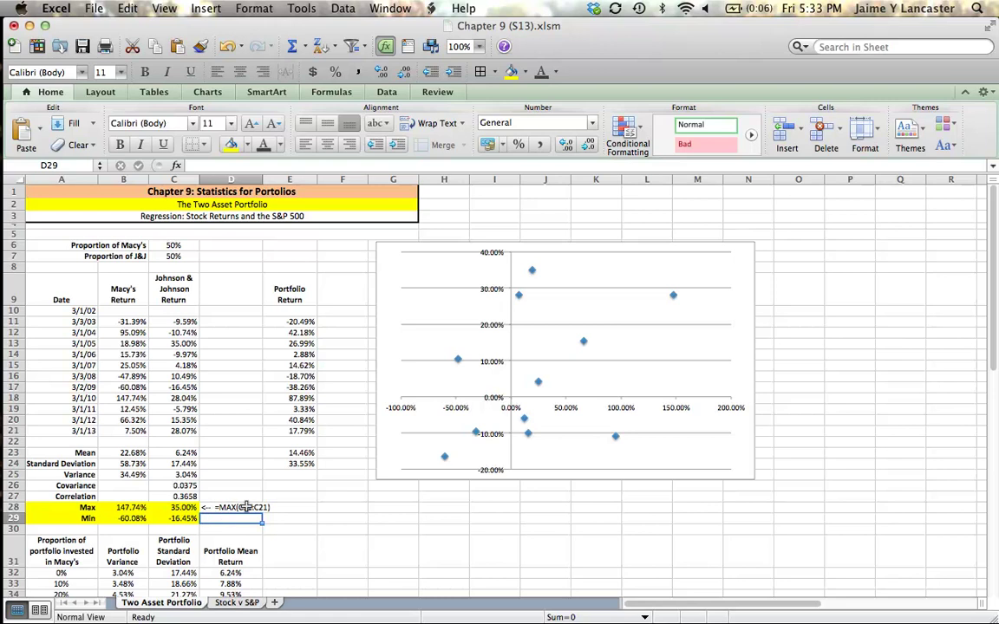
left_click(256, 508)
left_click_drag(262, 509, 263, 520)
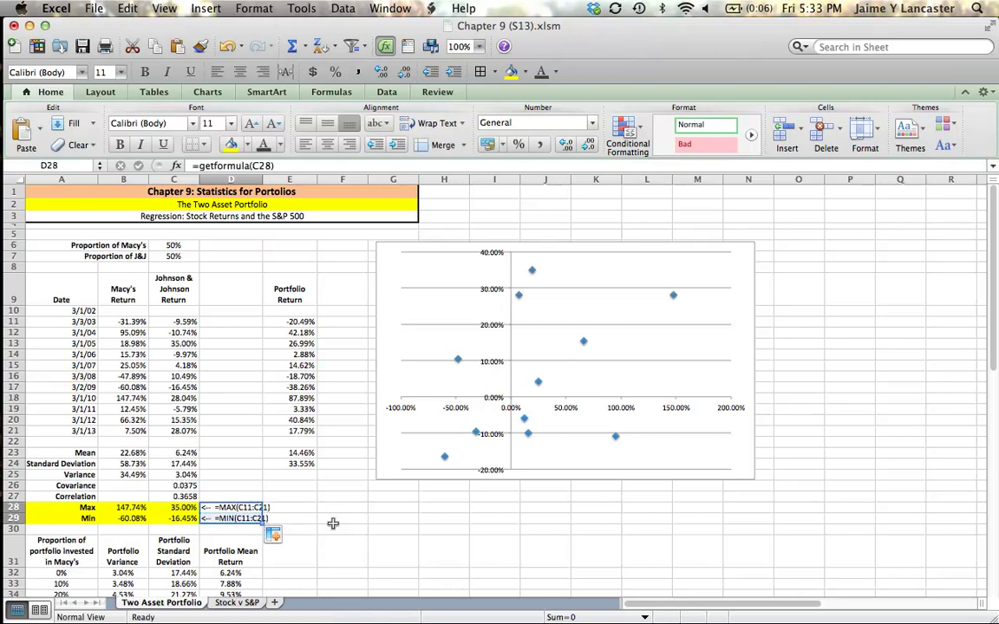
left_click(333, 523)
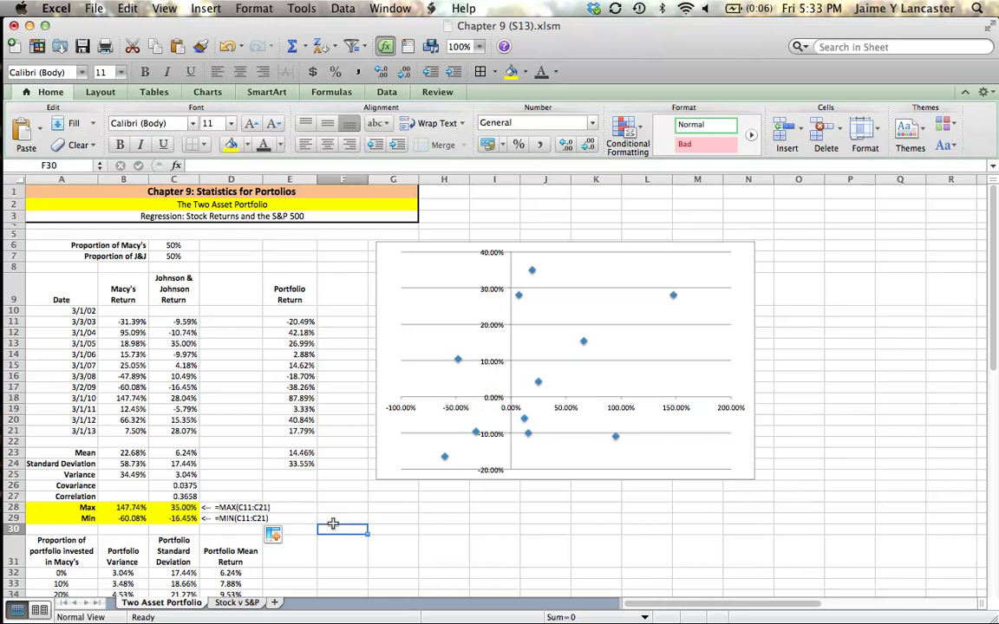
Step: Check the Max and Min formulas for Macy's in B28 and B29 and compare the extremes with the plotted points
left_click(126, 508)
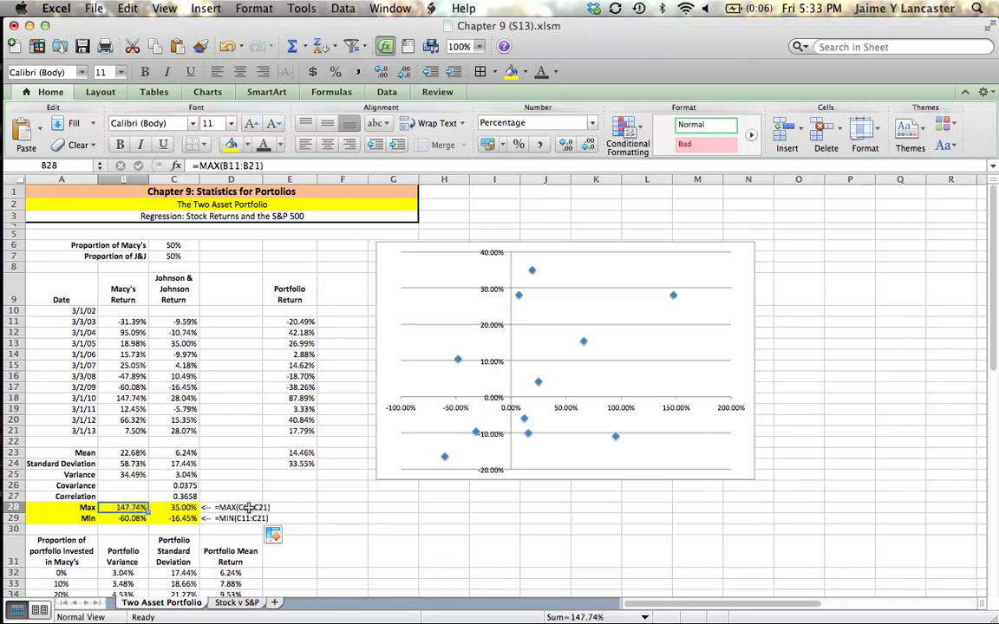
left_click(132, 519)
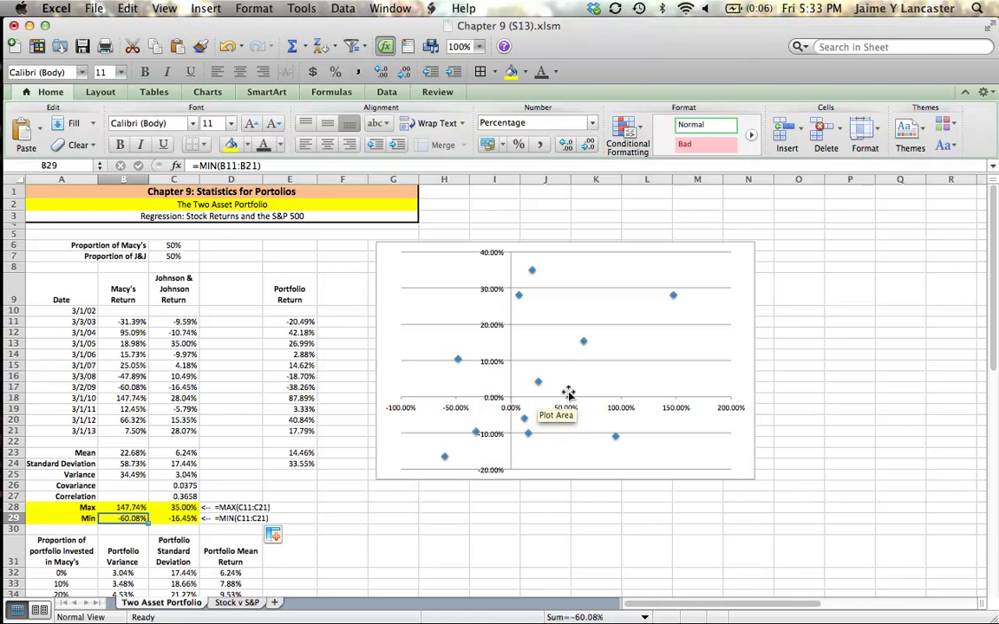
mouse_move(673, 298)
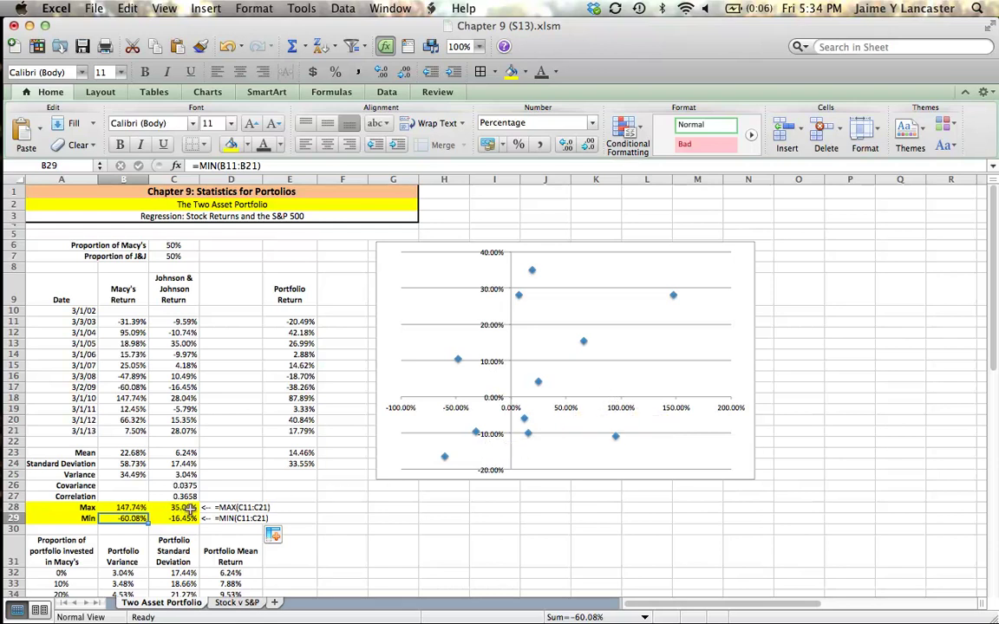
mouse_move(532, 271)
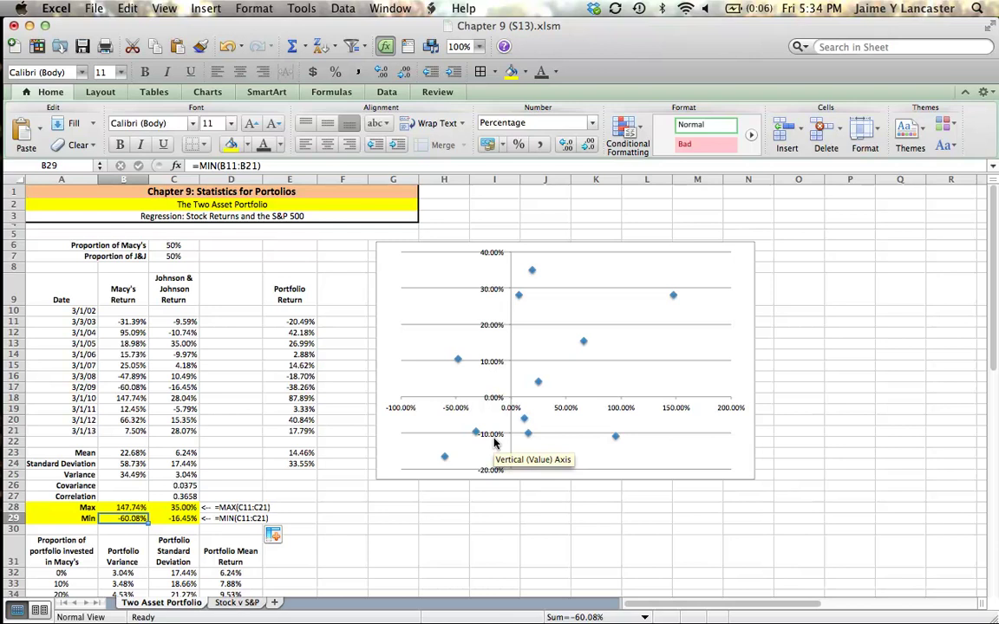
Step: Open the scatter chart's data source settings and remove the existing Series1
left_click(534, 339)
right_click(536, 341)
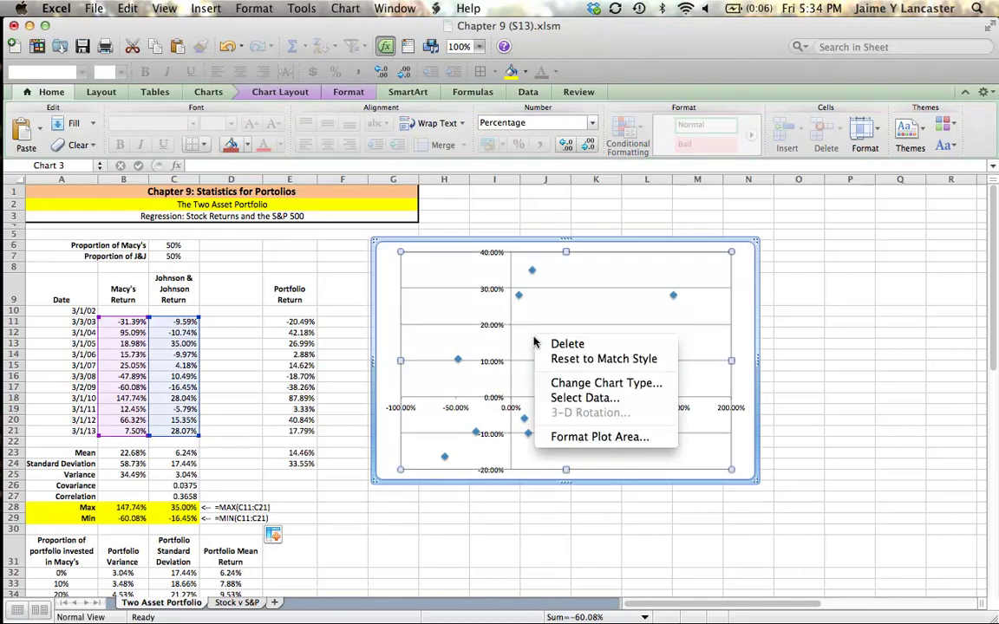
left_click(580, 399)
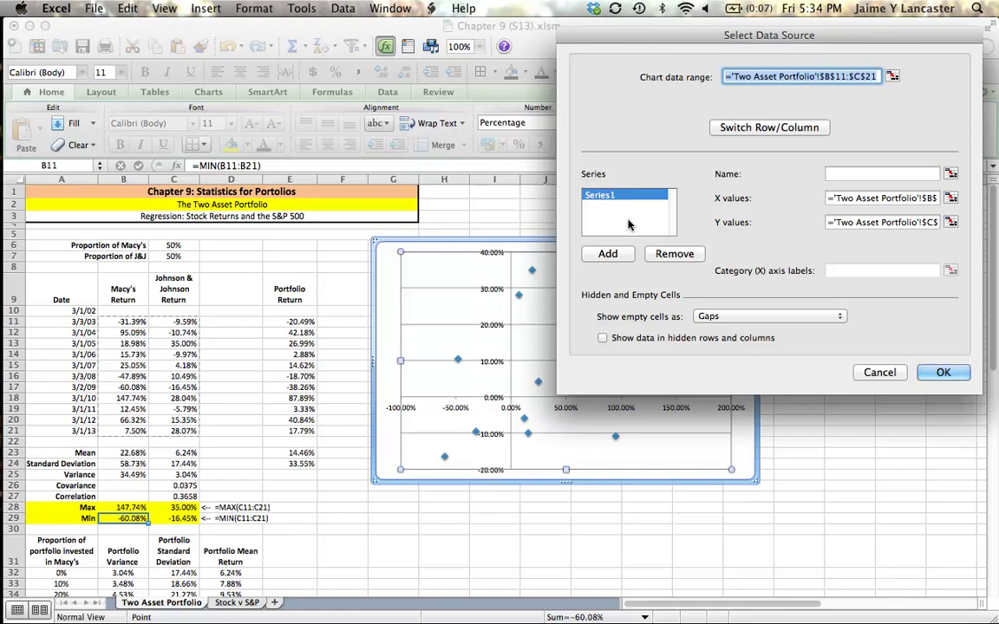
left_click(673, 254)
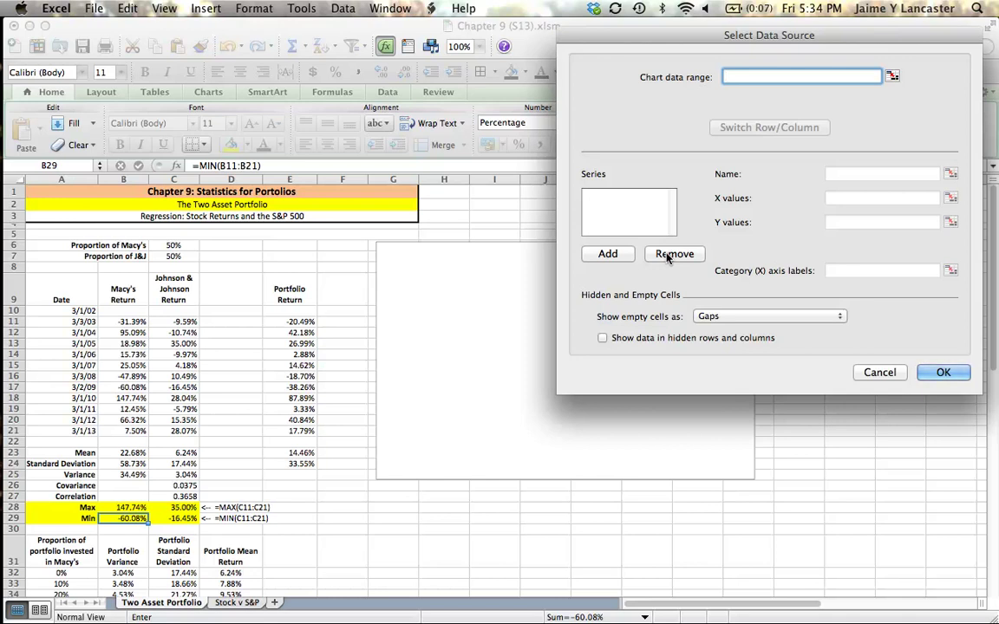
Step: Add a new chart series with Johnson & Johnson returns C11:C21 as X values and Macy's returns B11:B21 as Y values
left_click(609, 254)
left_click(840, 199)
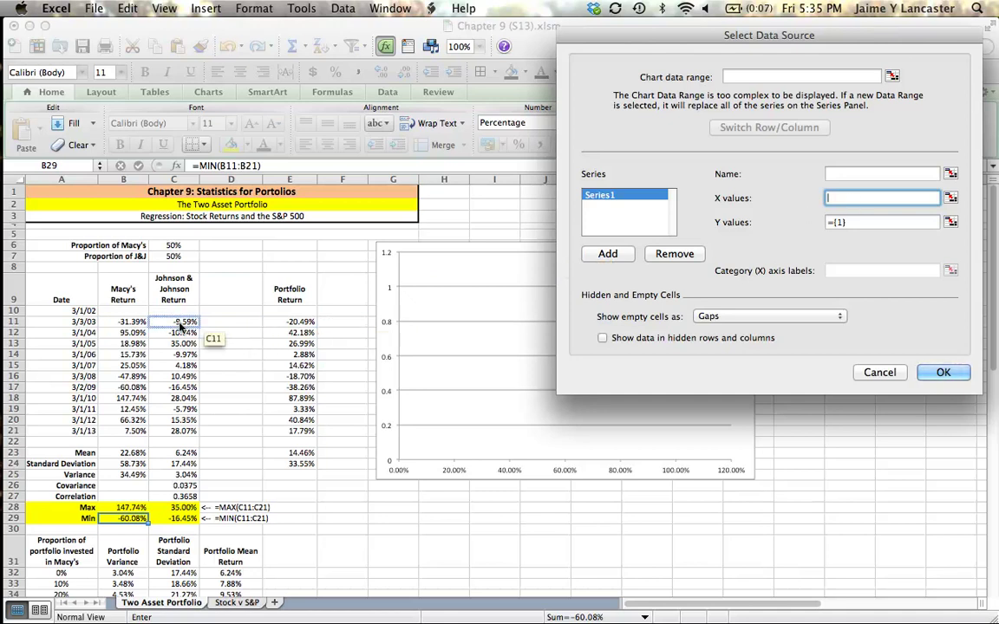
left_click_drag(180, 325, 182, 436)
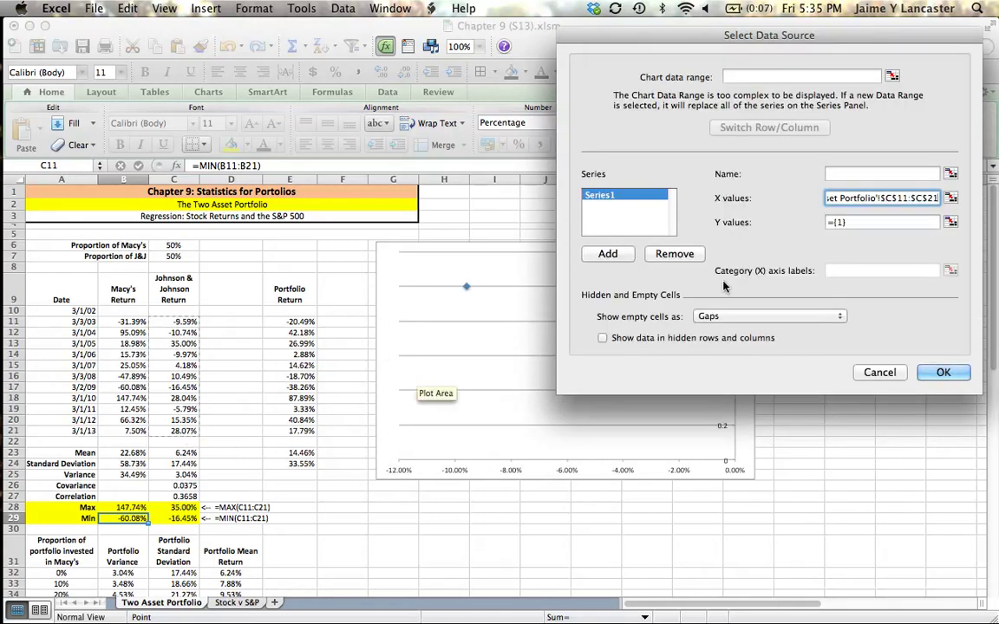
left_click(874, 223)
key("BackSpace")
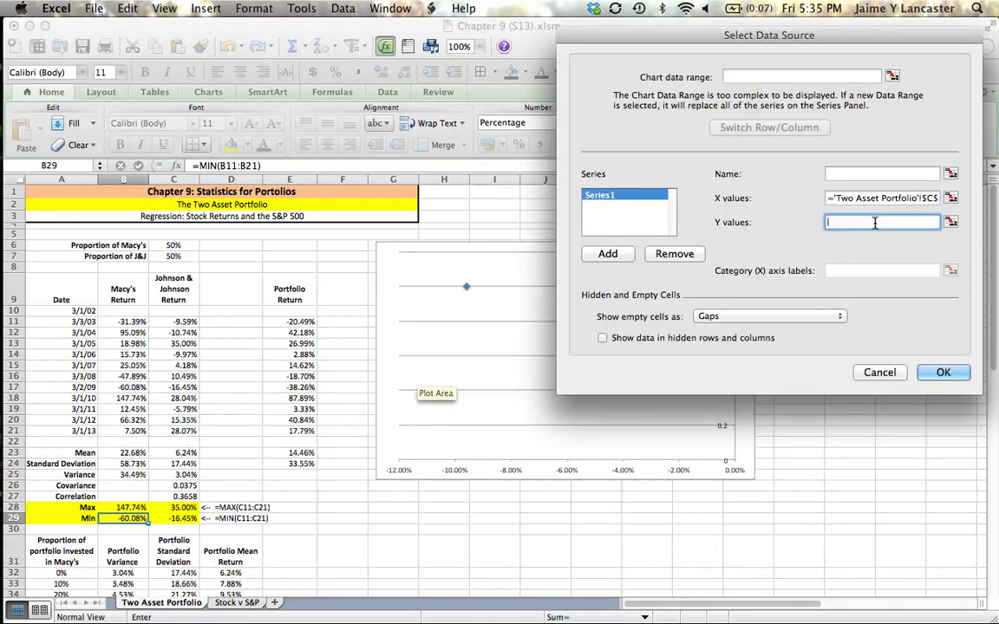
left_click_drag(100, 322, 134, 428)
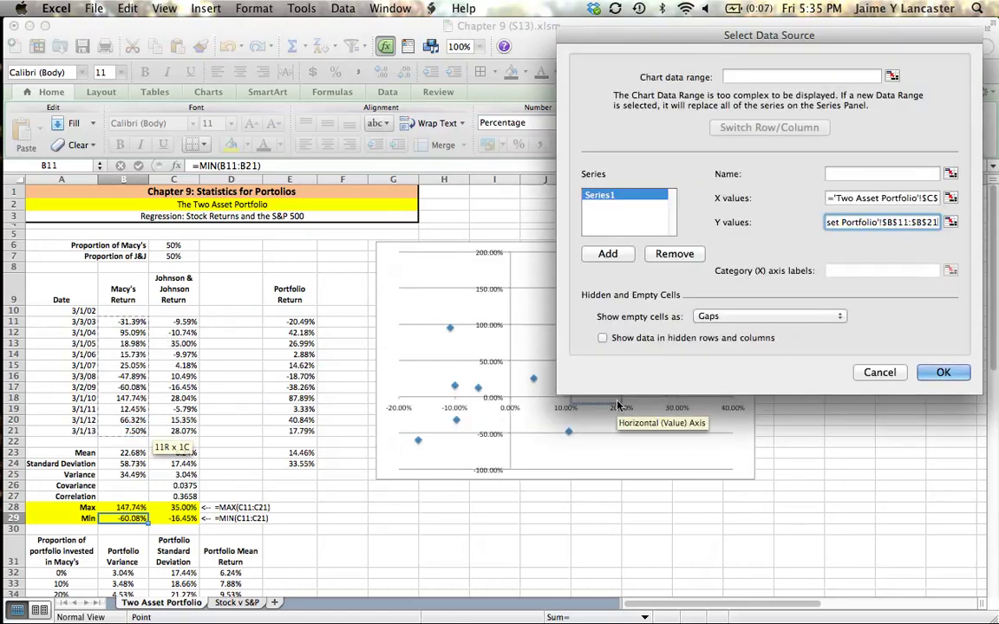
left_click(944, 372)
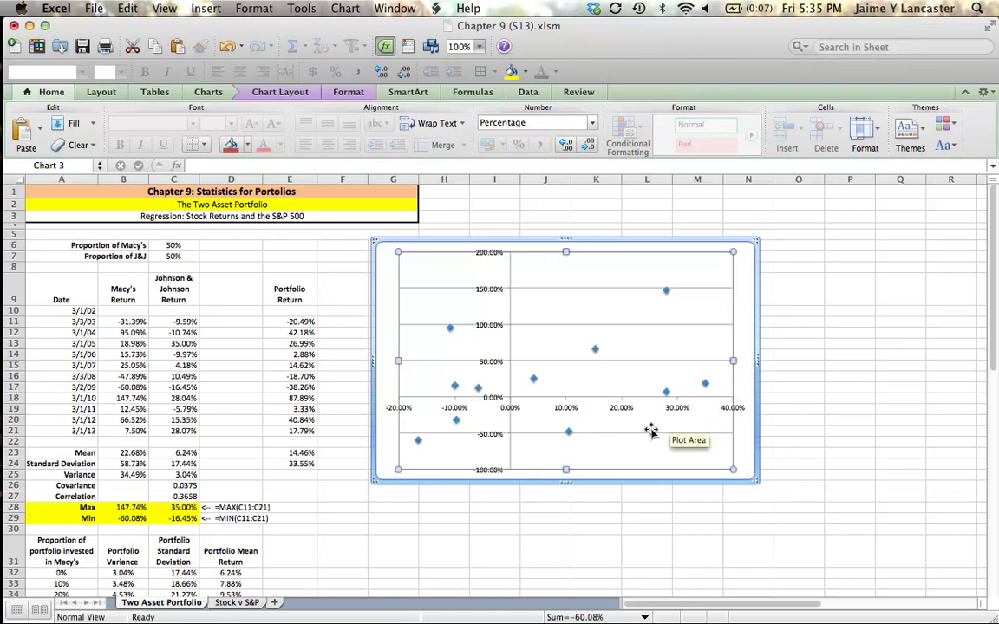
left_click(286, 93)
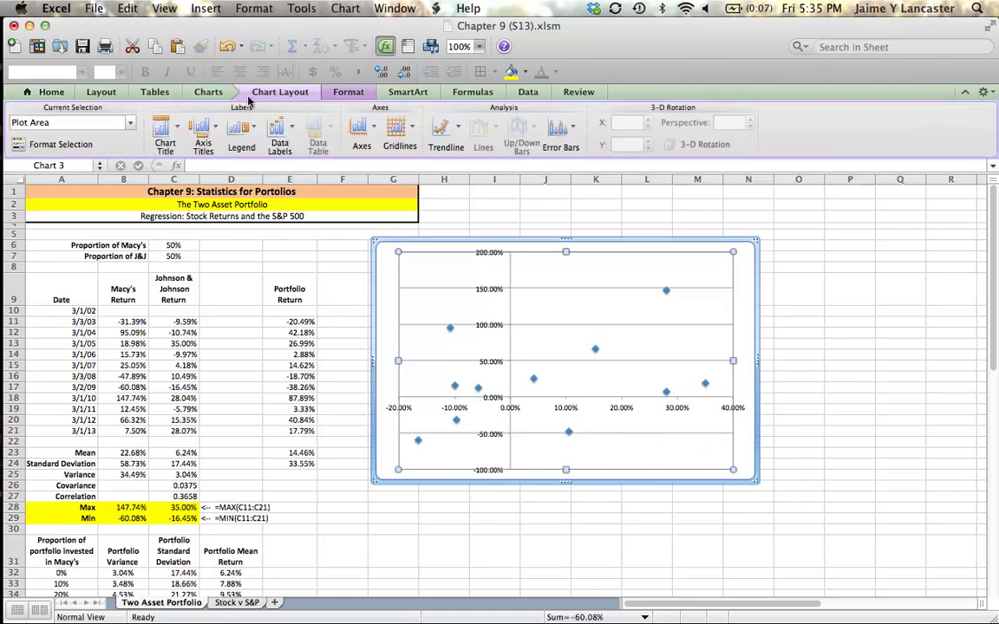
left_click(208, 130)
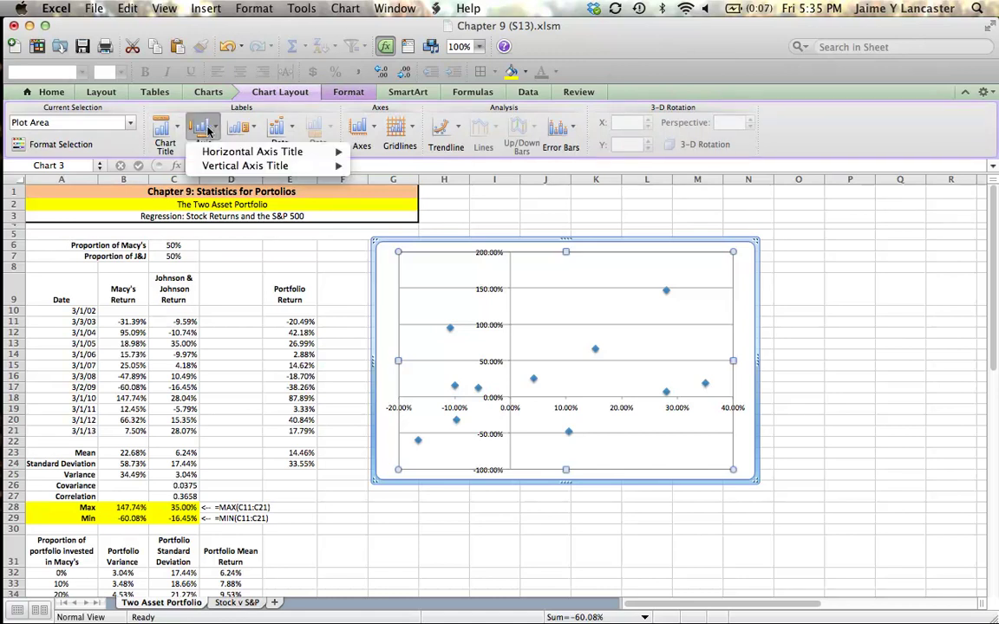
mouse_move(232, 152)
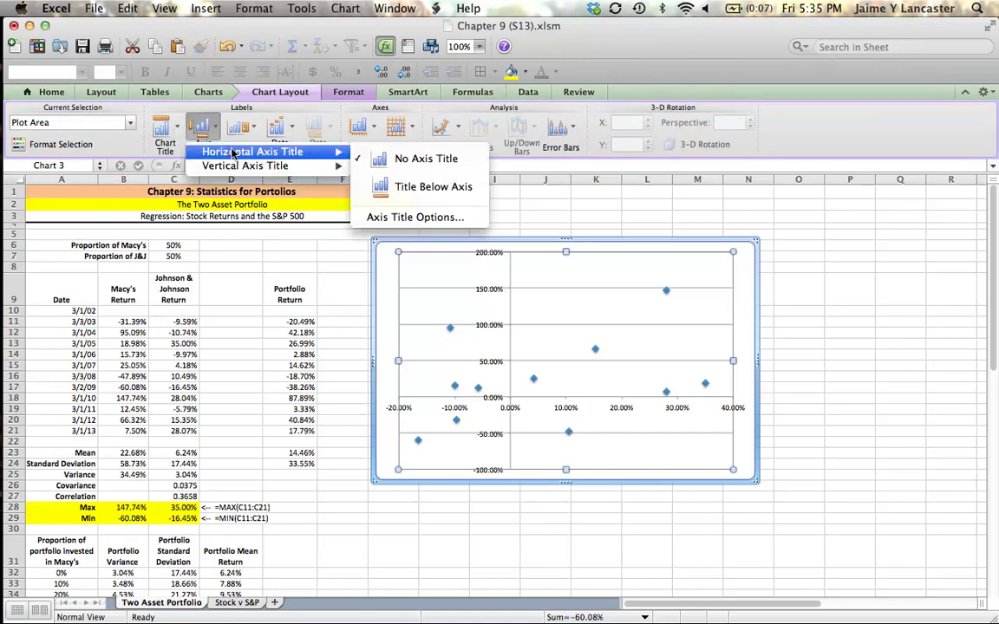
key("Escape")
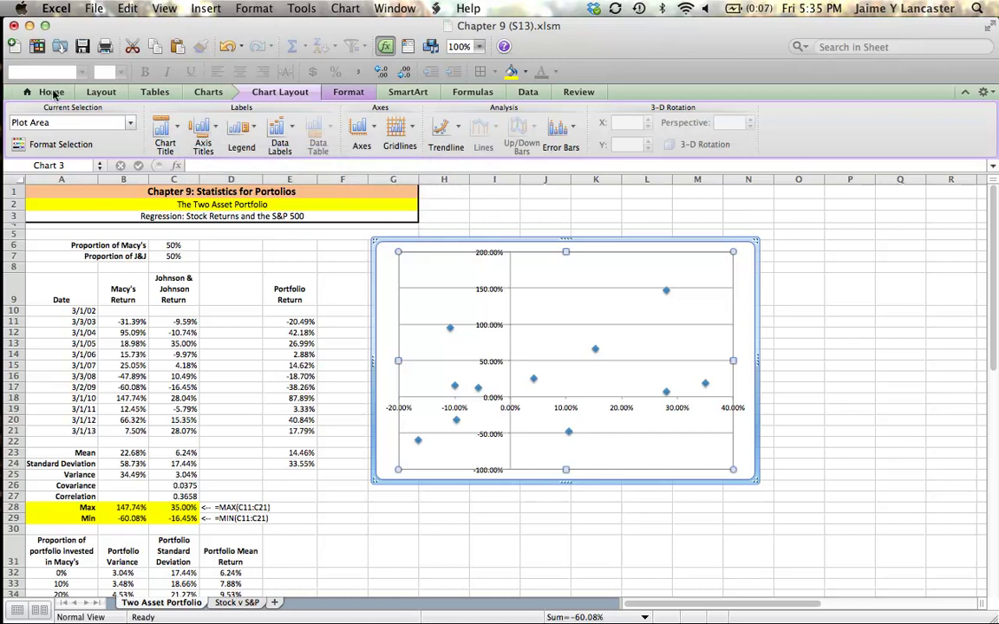
Step: Apply the Layout 1 quick layout to the scatter chart to add a chart title and axis titles
left_click(49, 92)
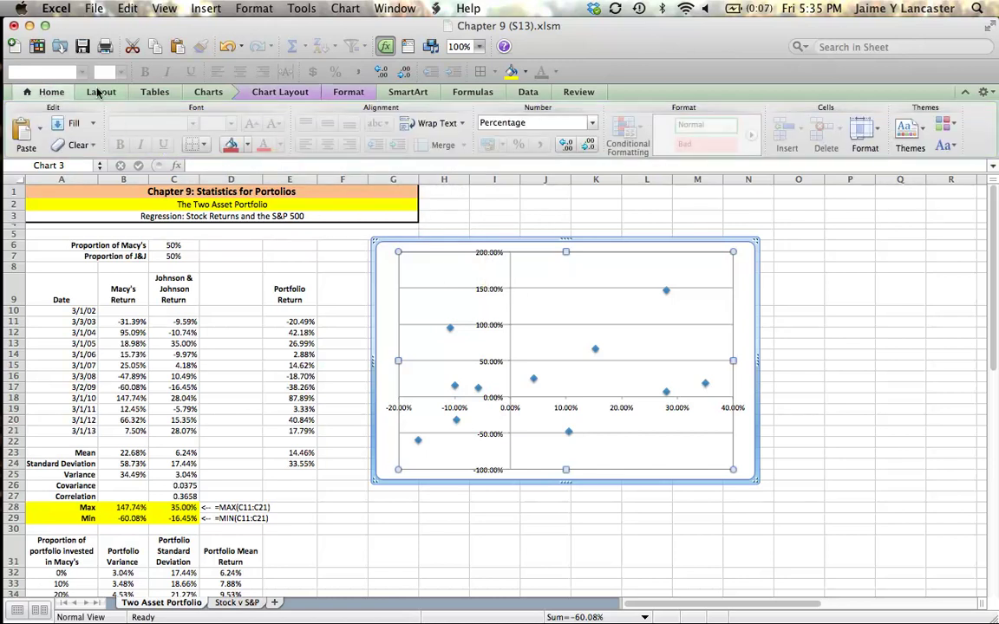
left_click(99, 93)
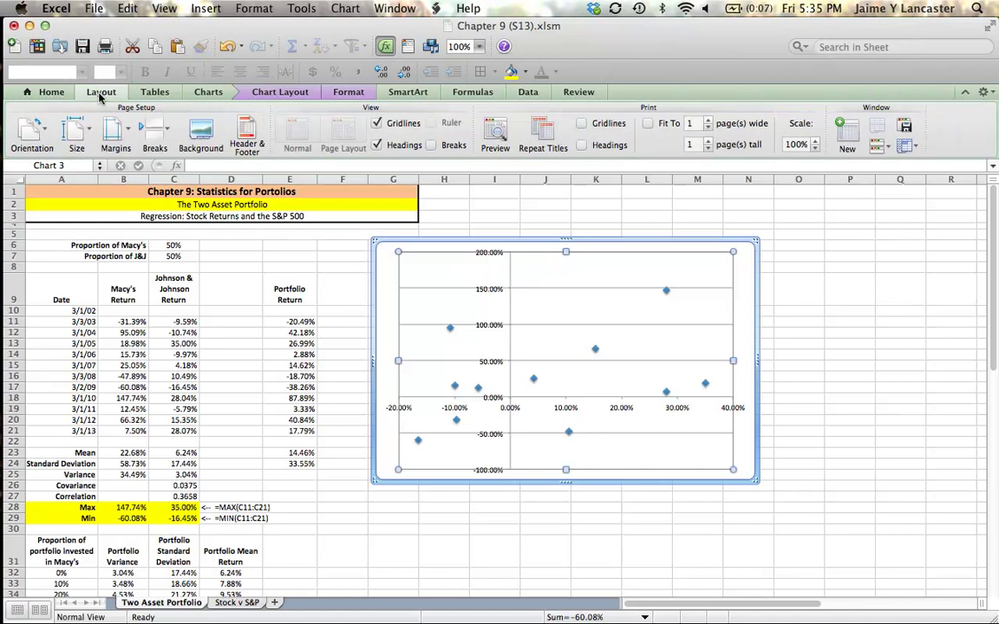
left_click(152, 92)
left_click(208, 92)
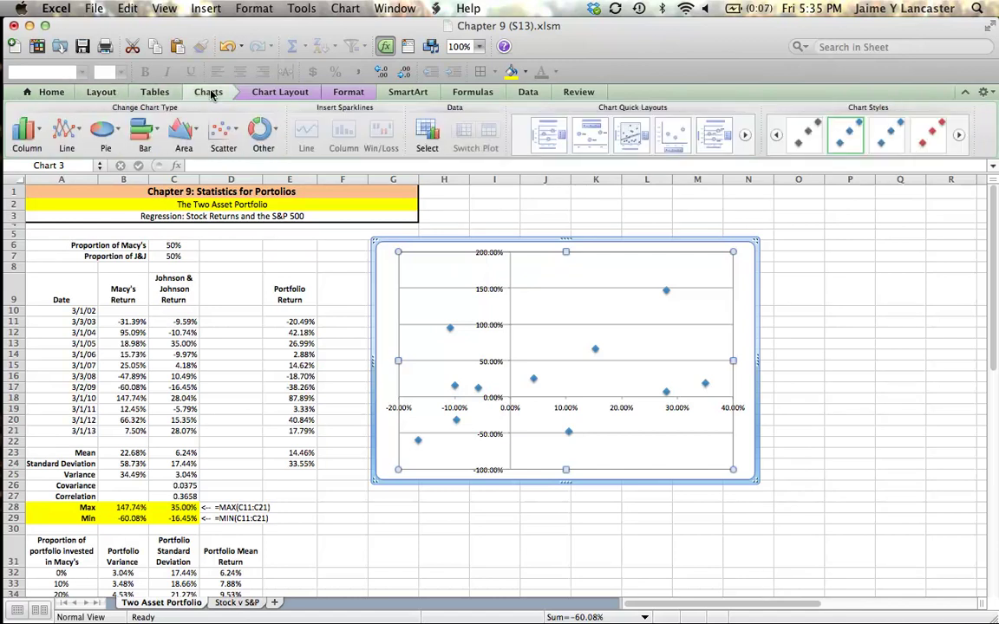
left_click(547, 136)
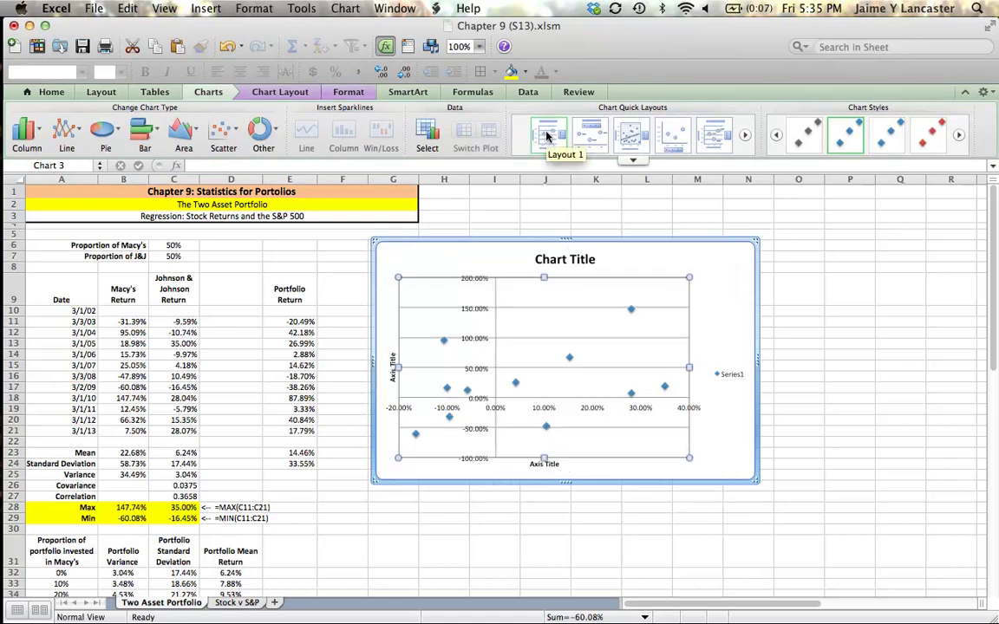
Step: Set the scatter chart's vertical axis title to "Macy's" and its horizontal axis title to "J&J"
left_click(392, 361)
type("Macy's")
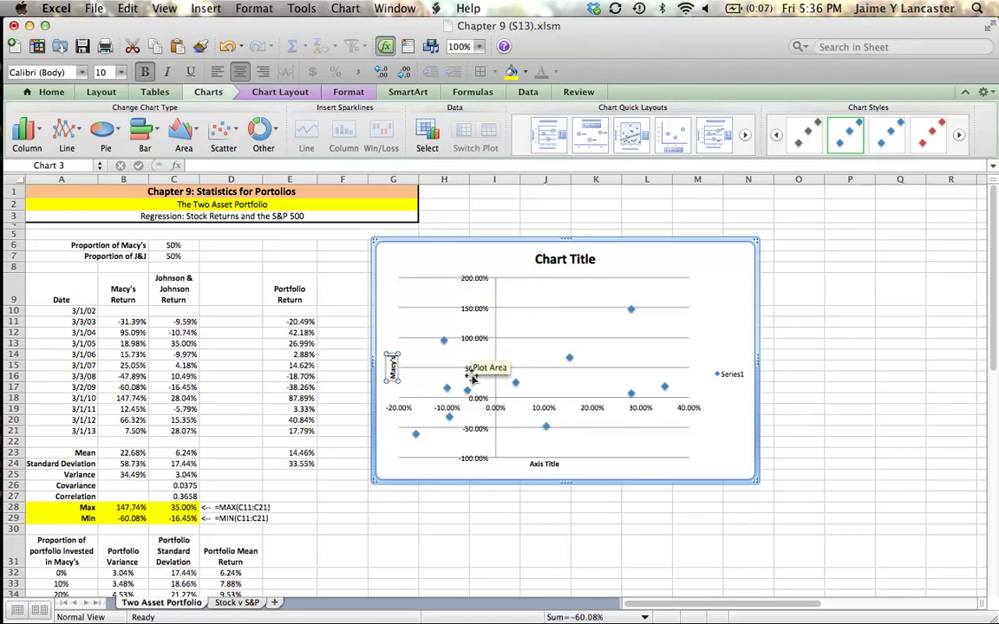
left_click(551, 465)
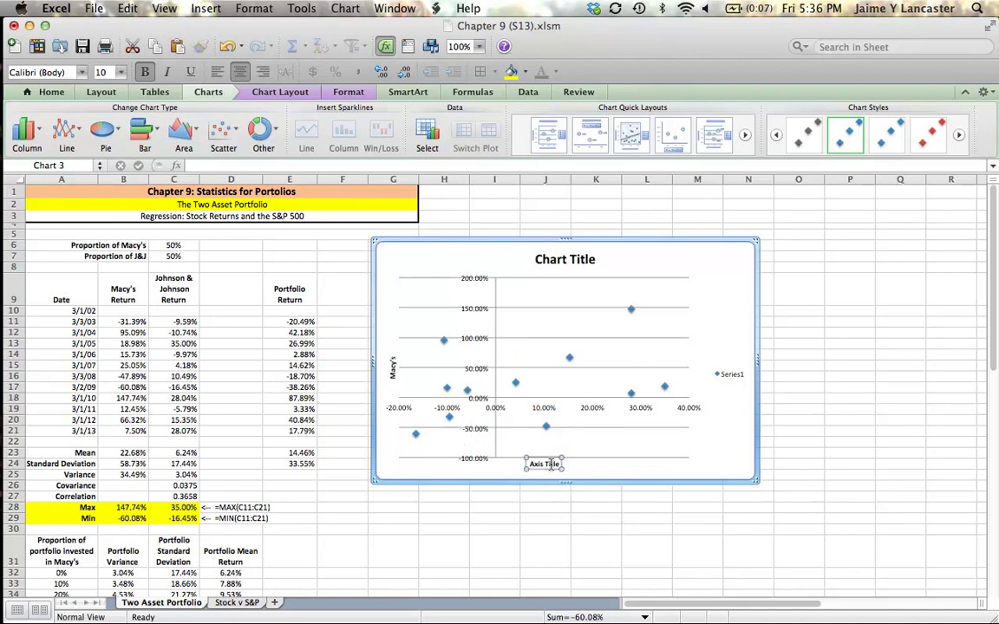
type("J&J")
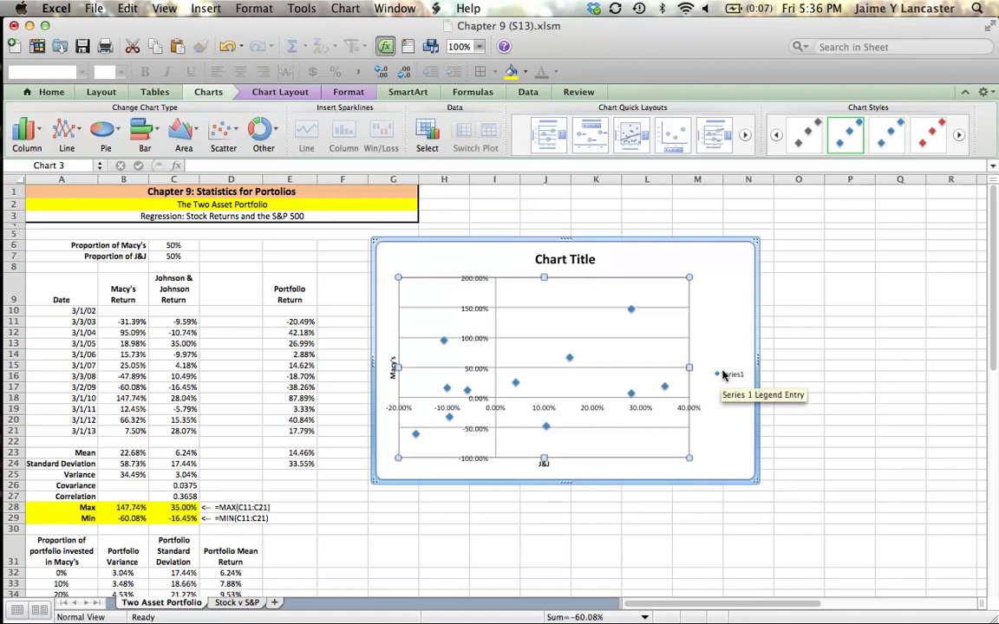
Step: Delete the Series1 legend and change the chart title to "Regressing Macy's Returns agains J&J"
left_click(724, 373)
key("Delete")
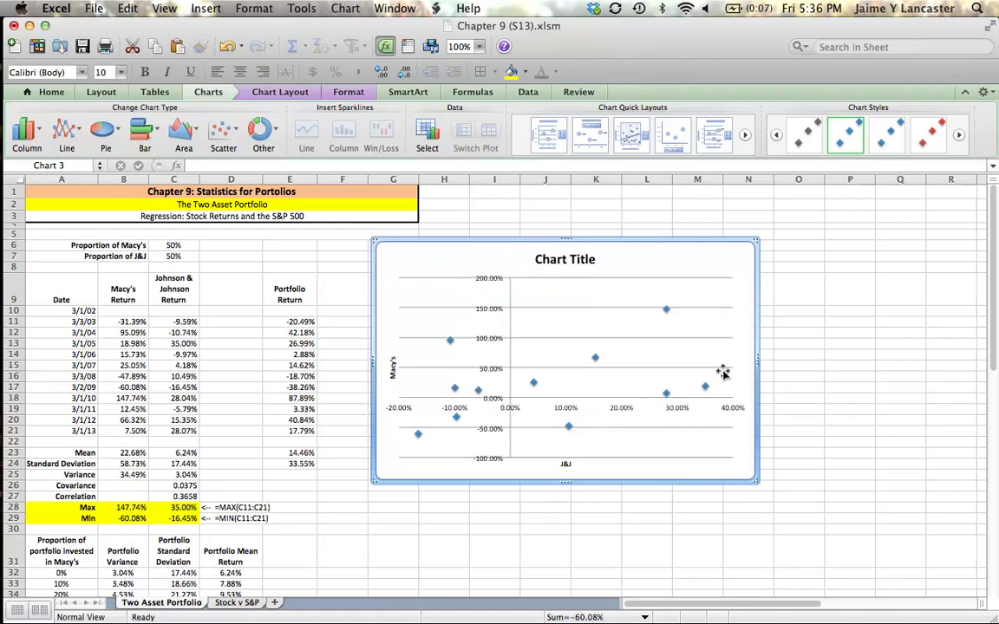
left_click(564, 259)
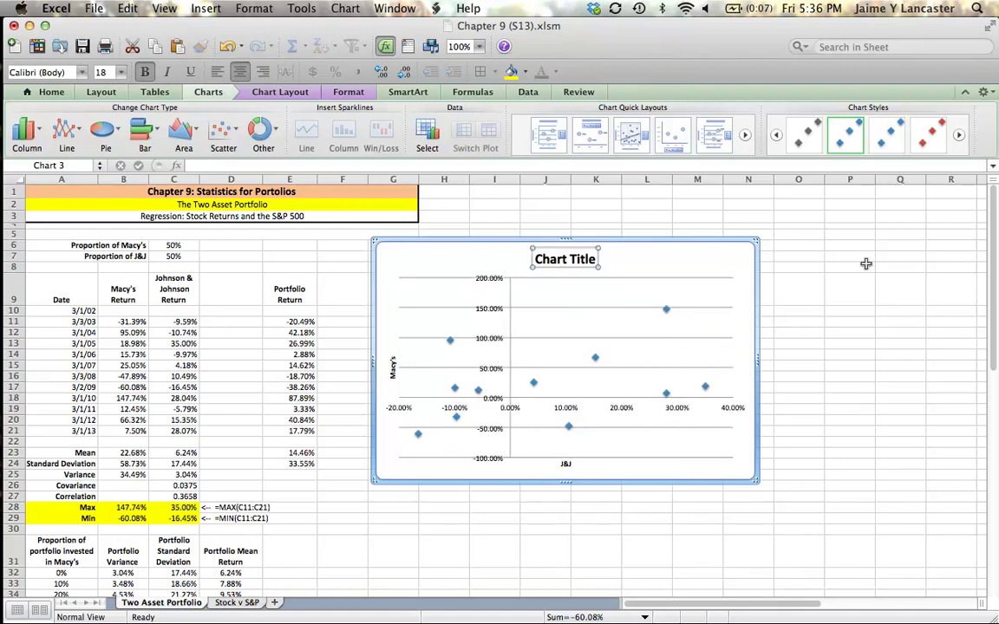
type("Regressi")
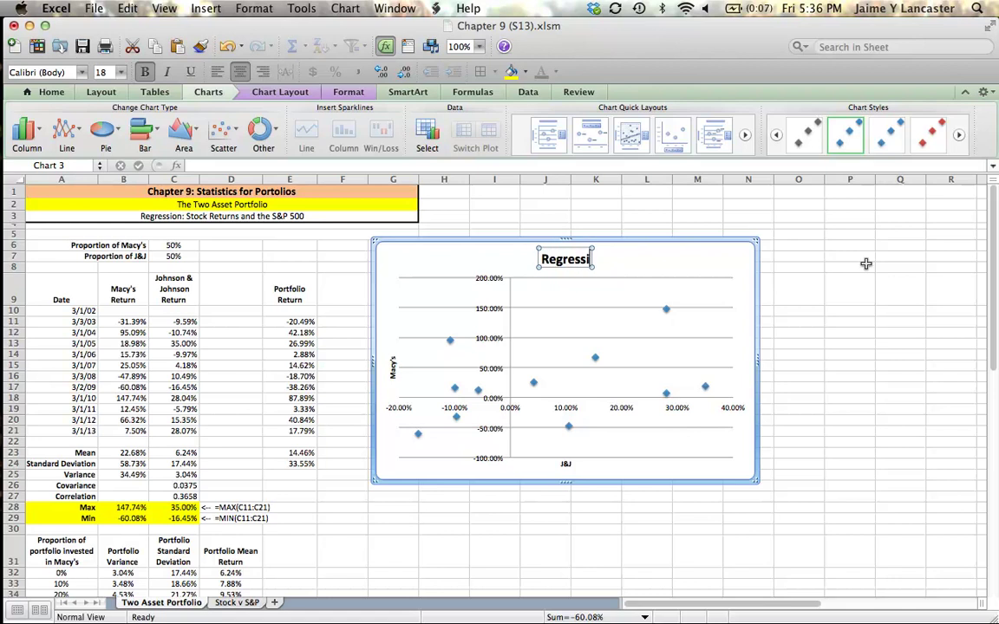
type("ng Macy's")
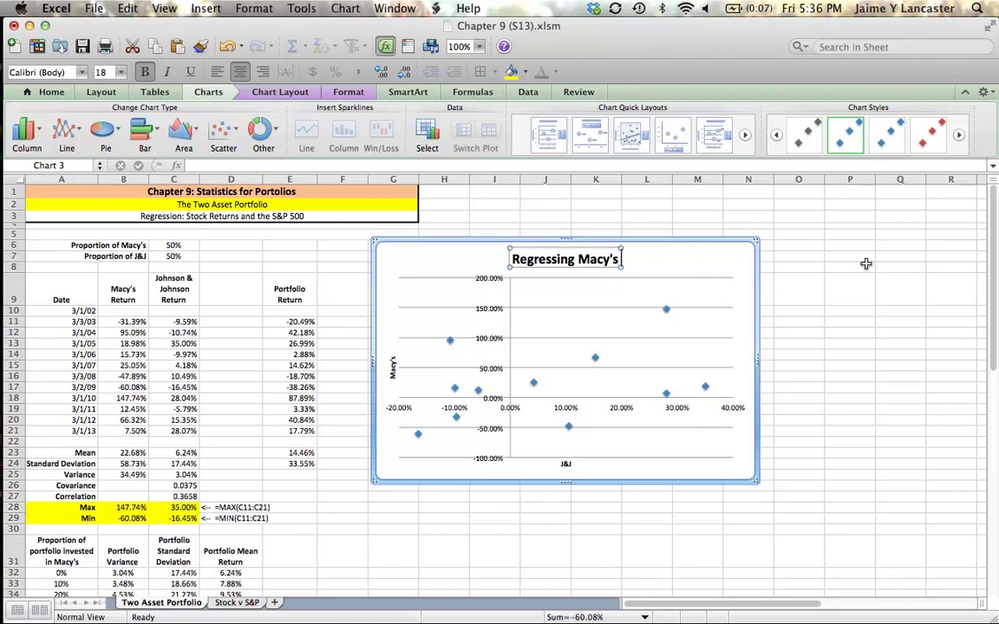
type(" Returns ag")
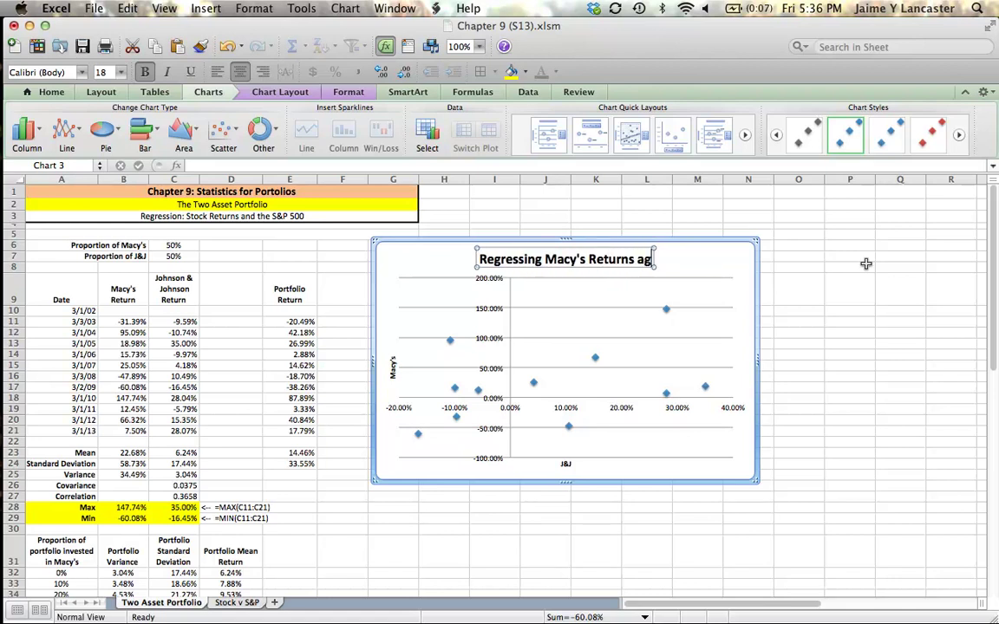
type("ains J&J")
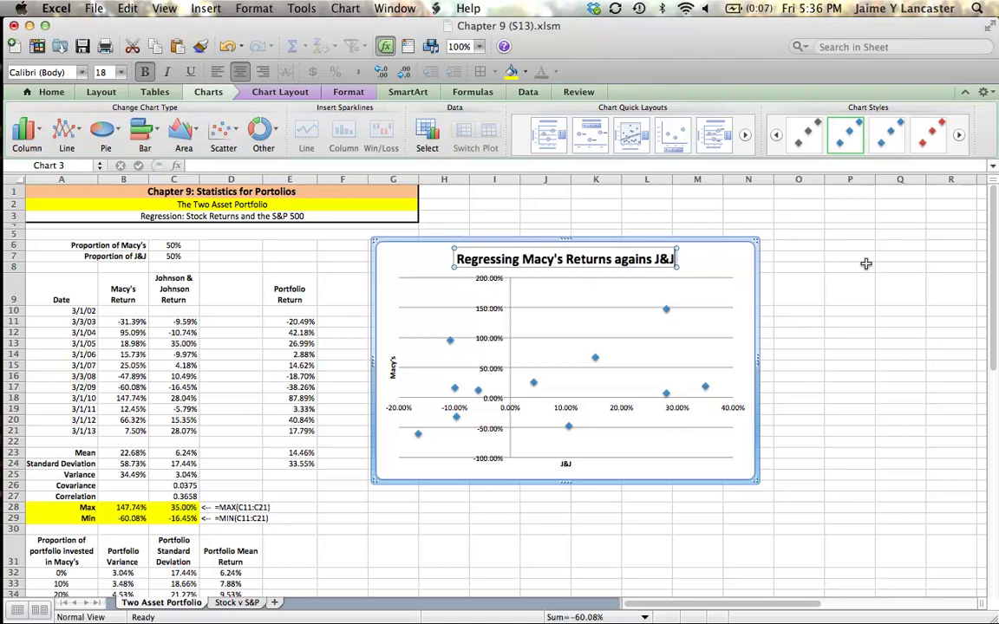
Step: Add a linear trendline to the plotted return series in the scatter chart
left_click(595, 359)
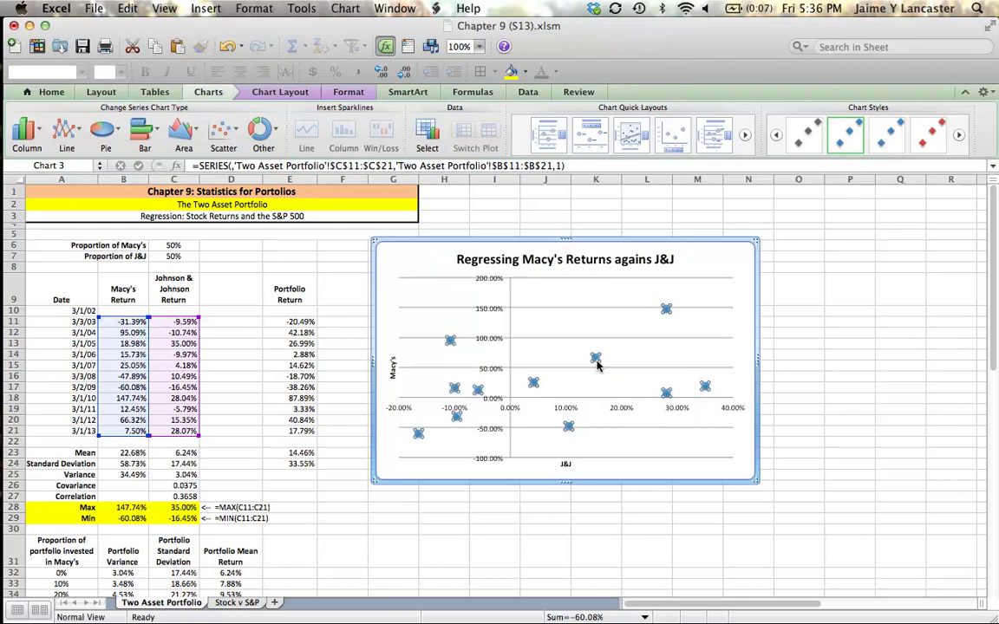
mouse_move(596, 357)
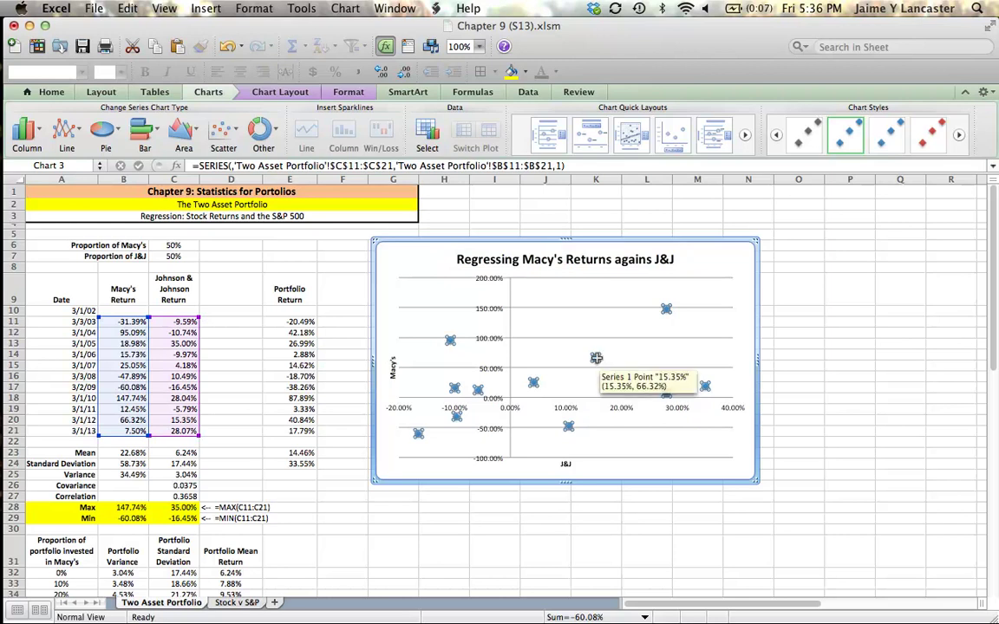
right_click(596, 358)
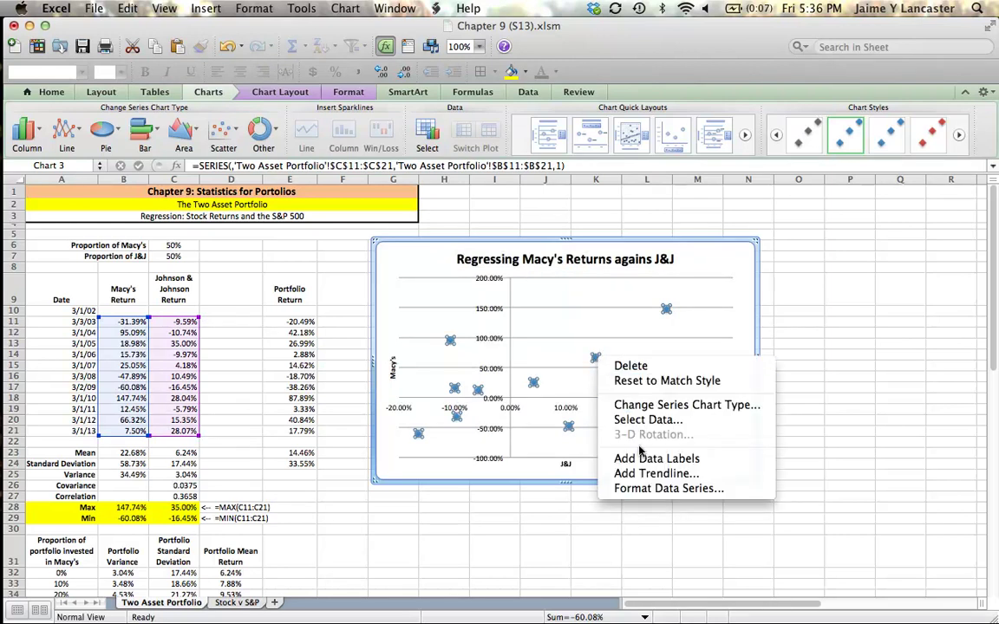
left_click(642, 474)
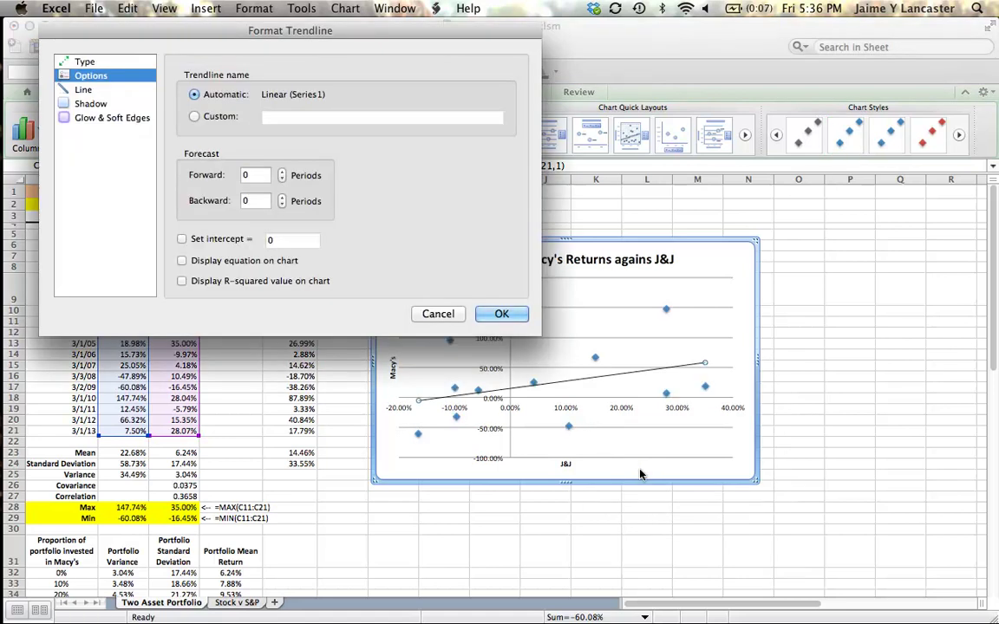
Step: Display the trendline's equation and R-squared value on the chart, and move their label to the clear area above the line
left_click(87, 63)
left_click(84, 89)
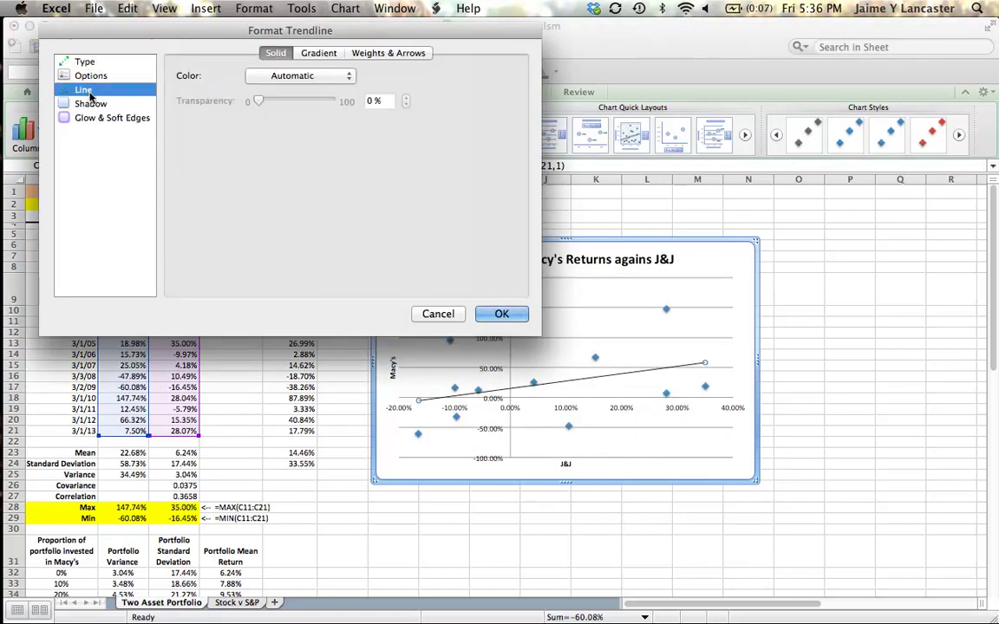
left_click(91, 76)
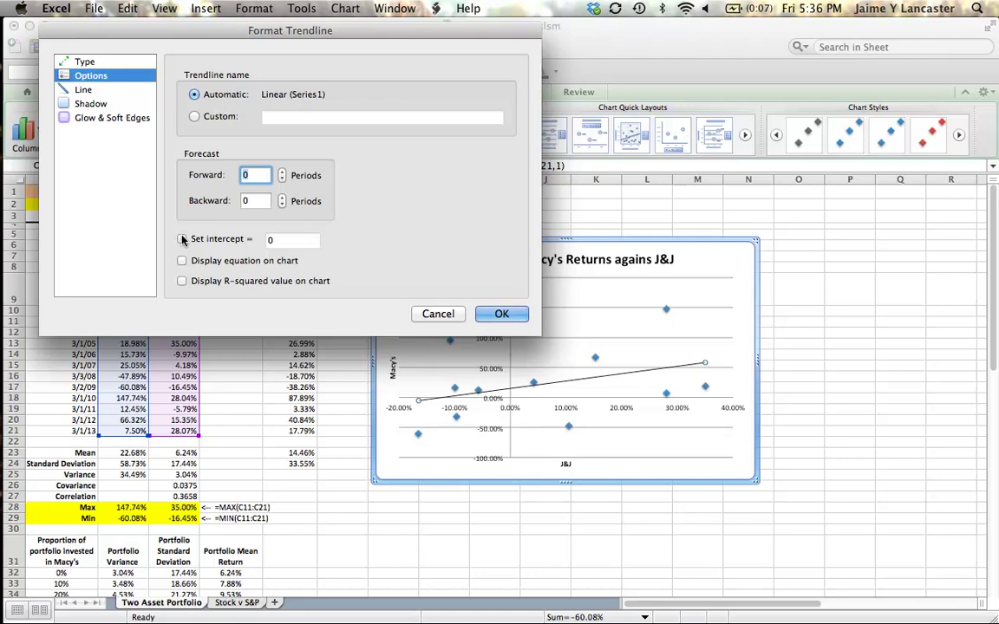
left_click(181, 261)
left_click(182, 280)
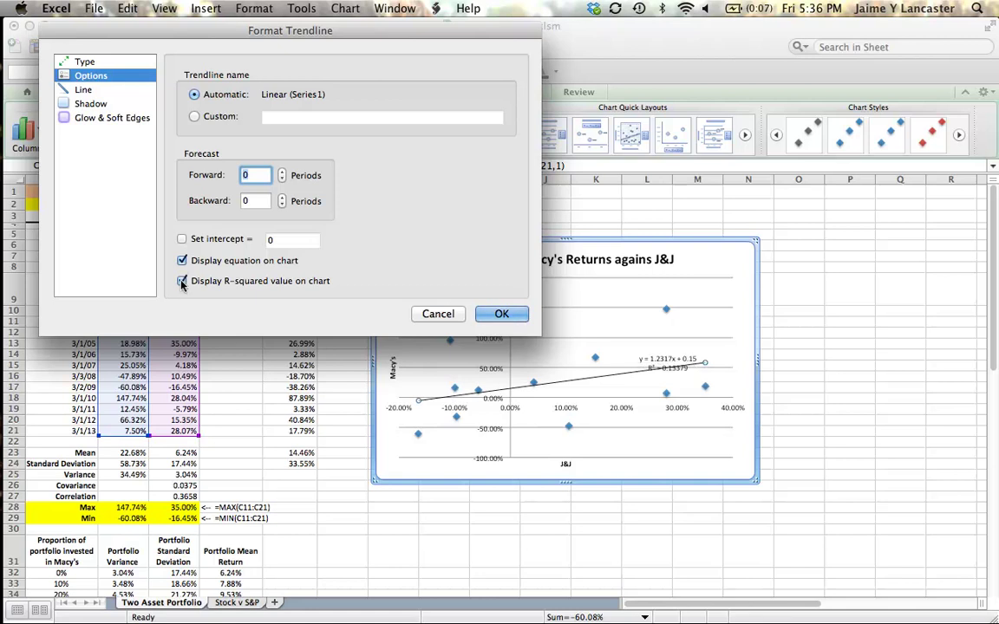
left_click(503, 314)
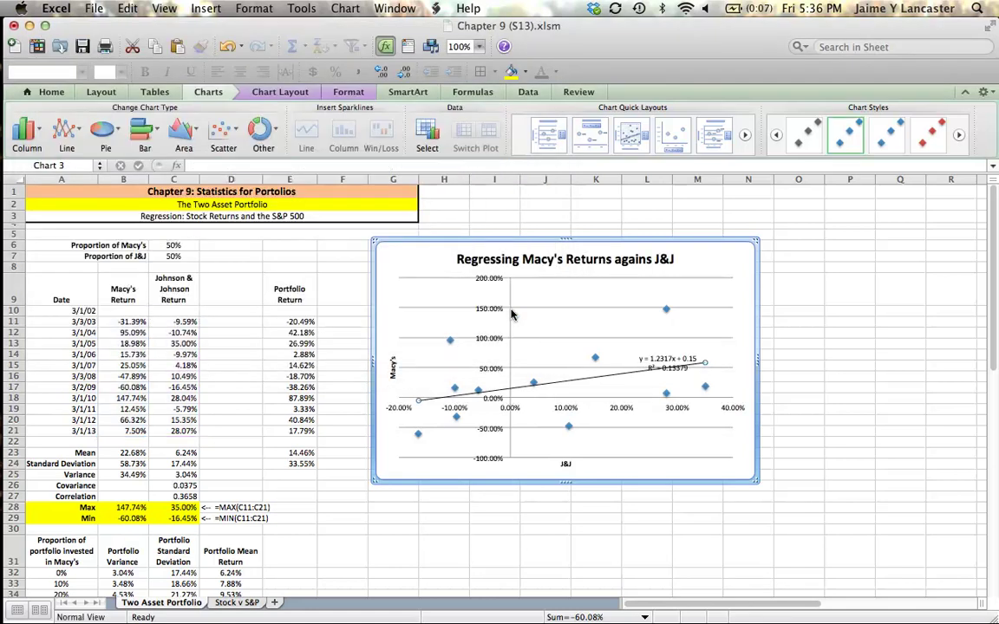
left_click_drag(664, 368, 599, 319)
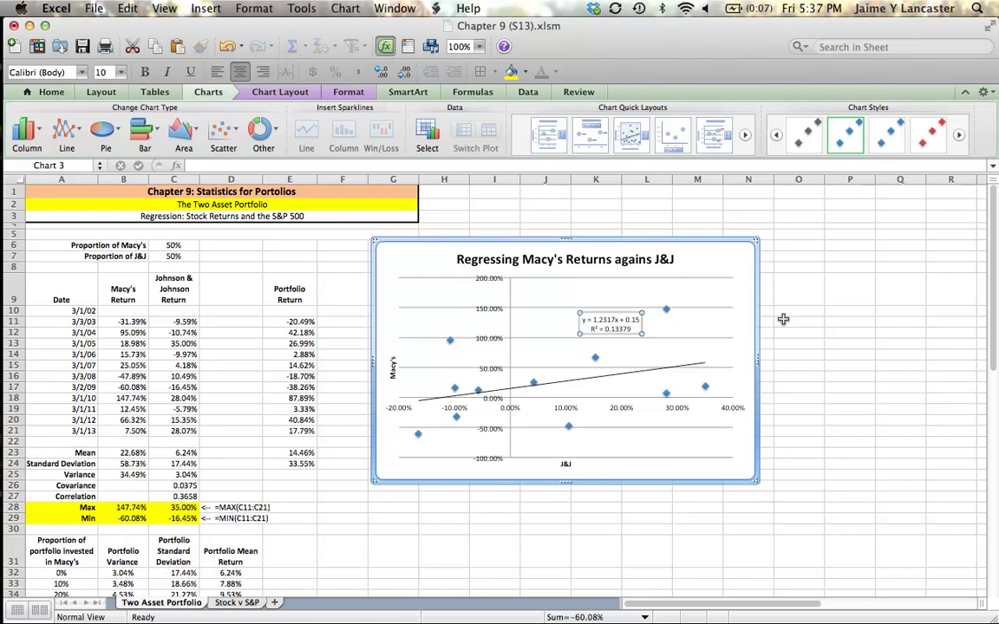
mouse_move(3, 404)
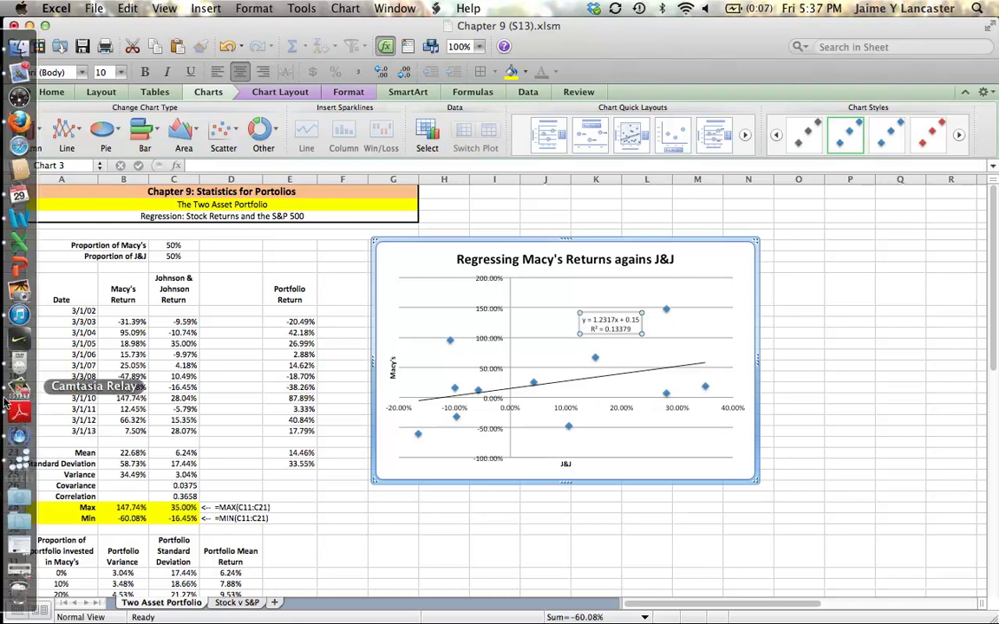
left_click(17, 383)
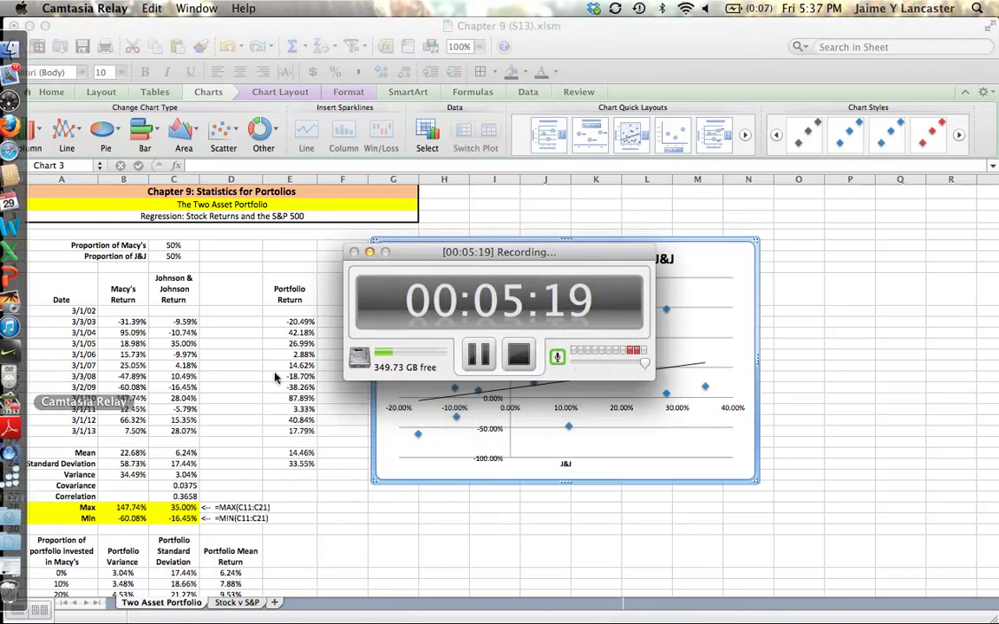